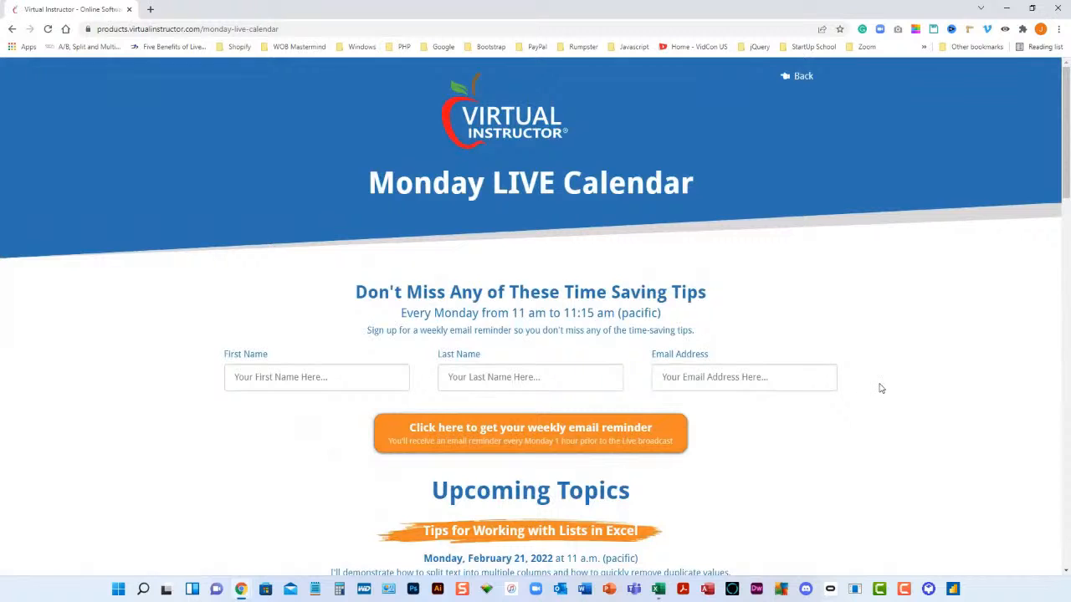
- Review the sign-up form and the upcoming topics on the Monday LIVE Calendar page
scroll(880, 388, down, 2)
scroll(880, 388, up, 1)
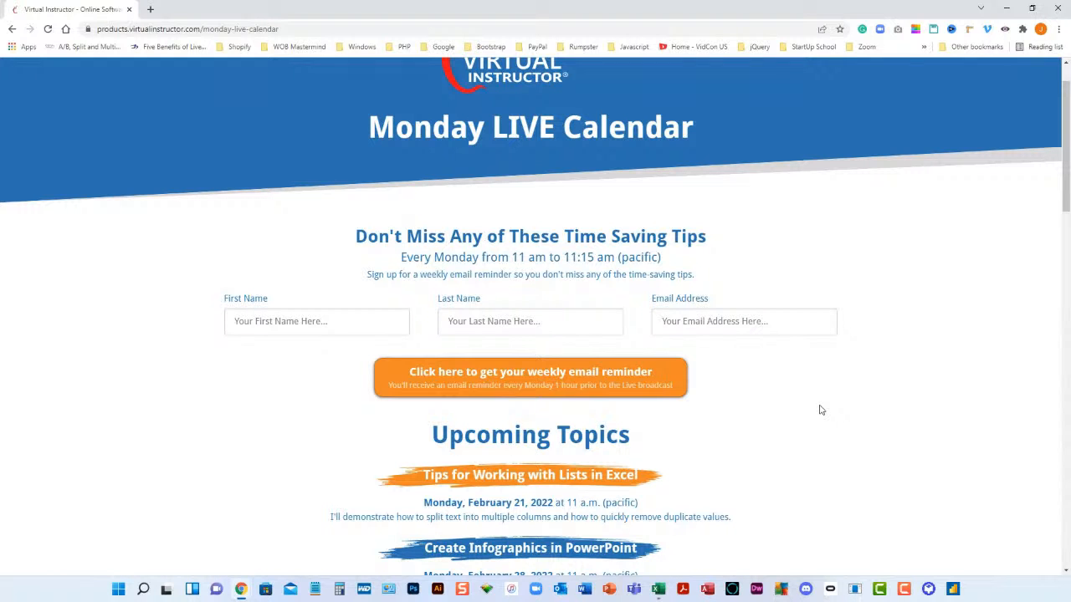
scroll(820, 410, down, 2)
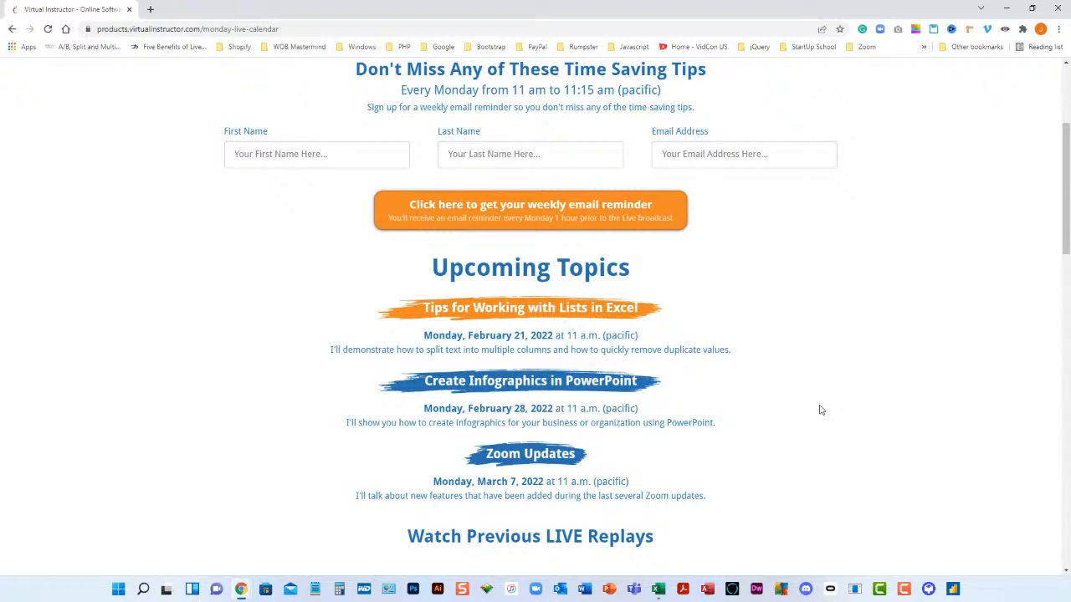
scroll(820, 410, down, 1)
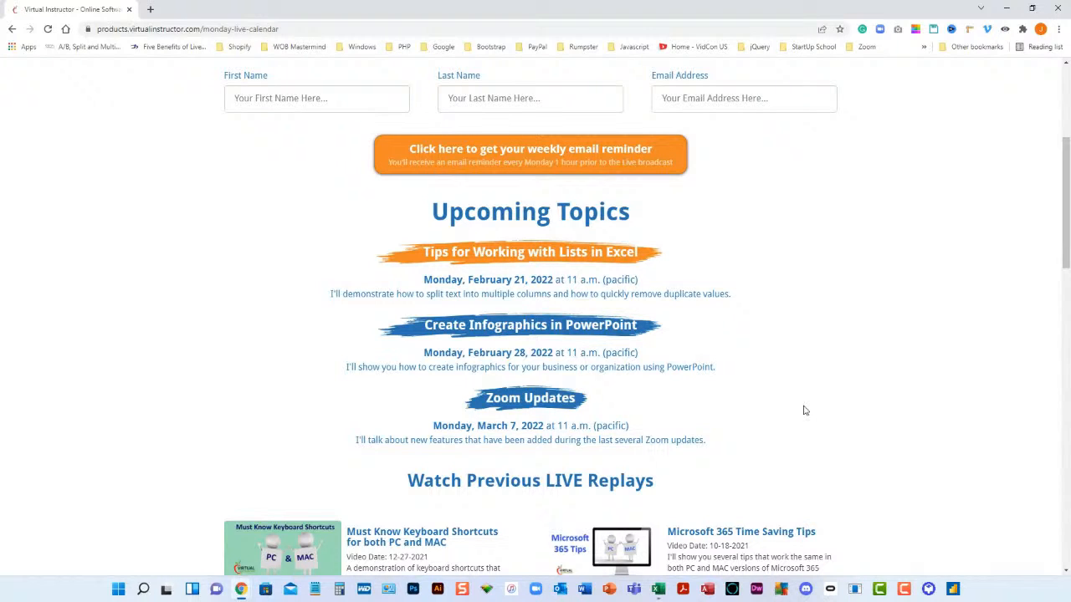
- Switch to the Excel workbook and check how far the name list on the Split Names sheet extends
click(658, 590)
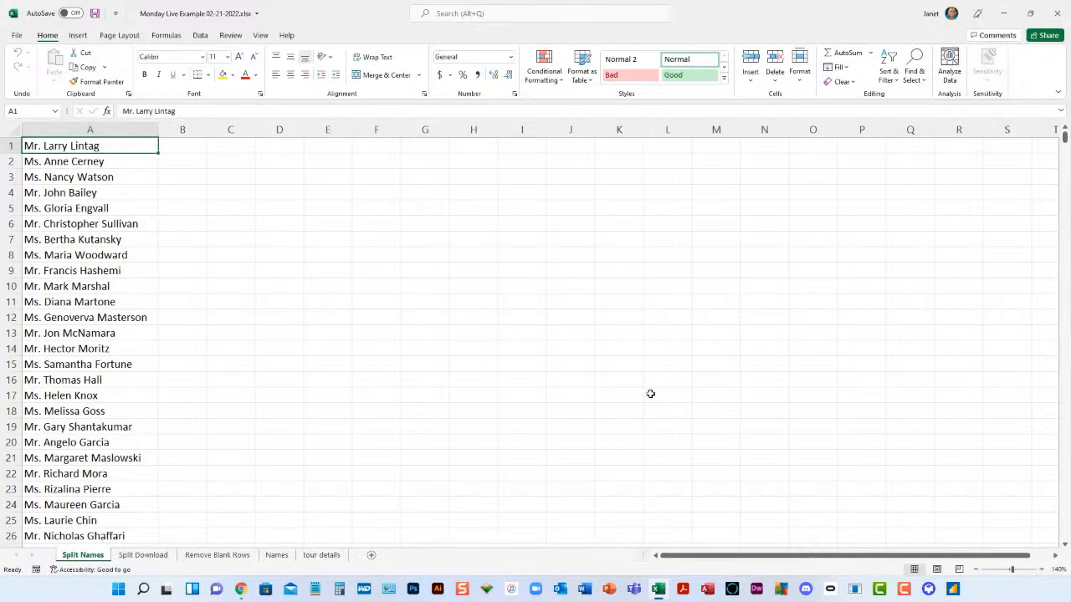
key(ctrl+Down)
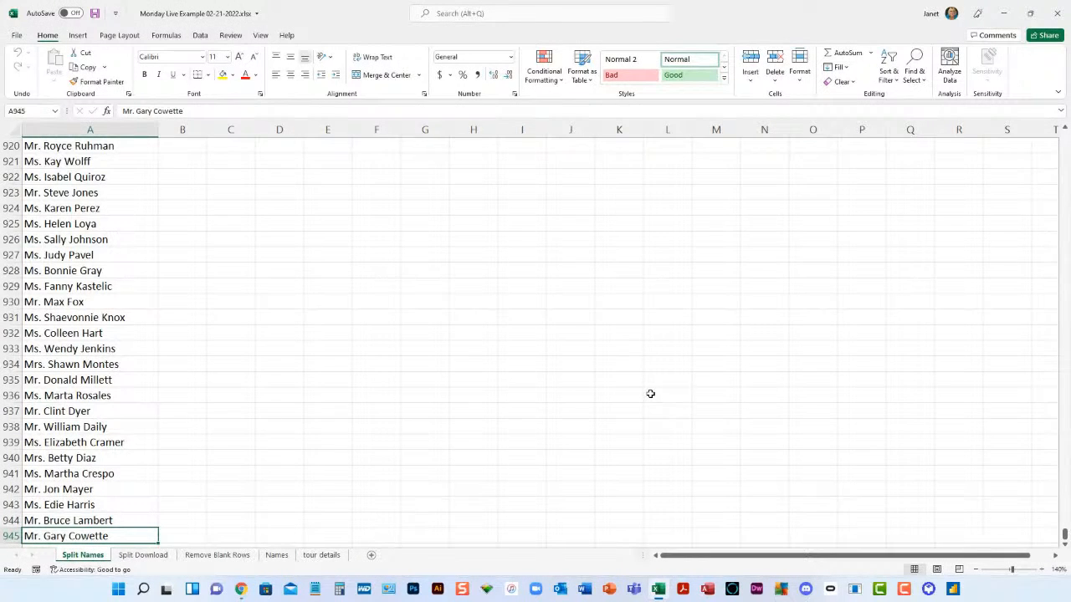
key(ctrl+Up)
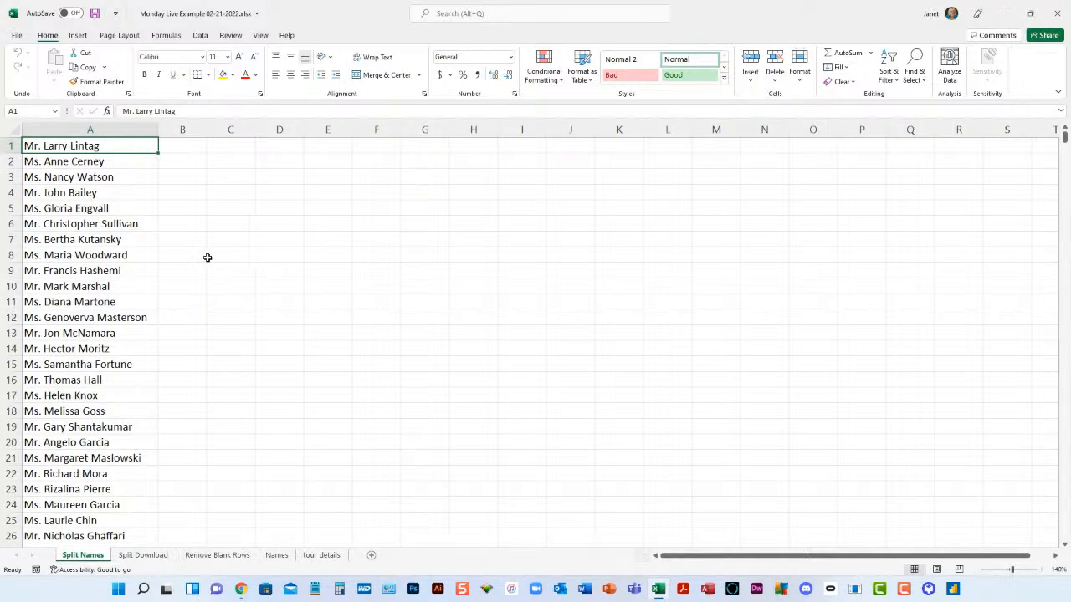
click(201, 35)
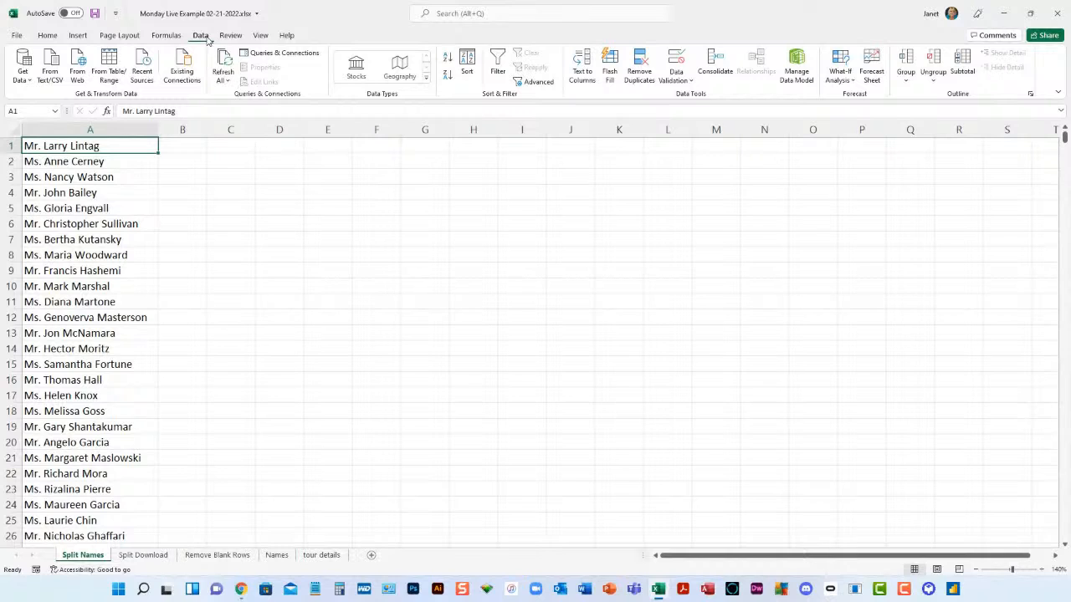
click(582, 82)
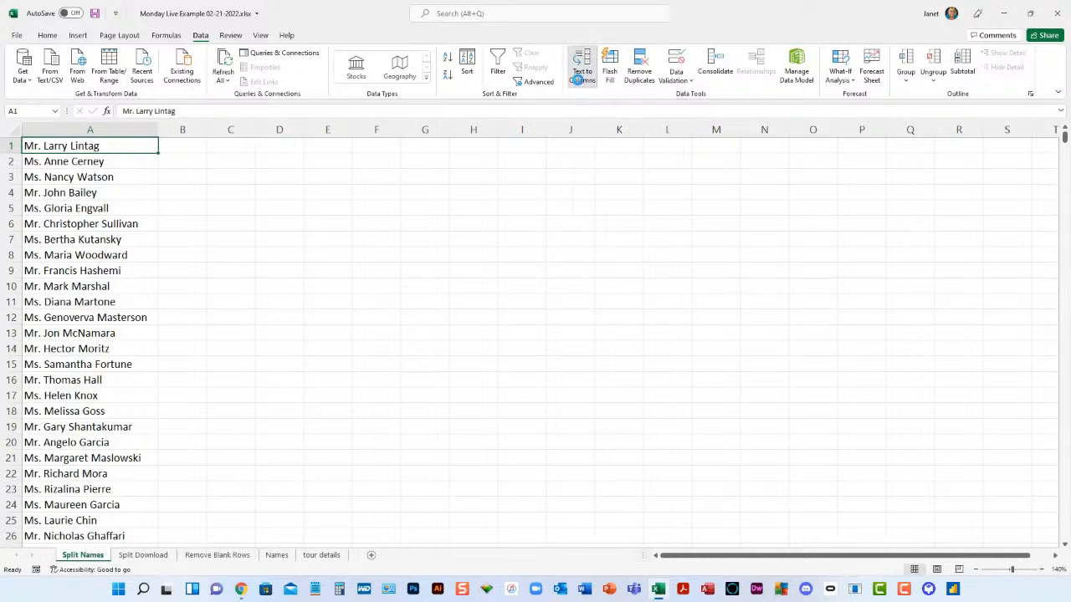
drag(480, 142, 491, 107)
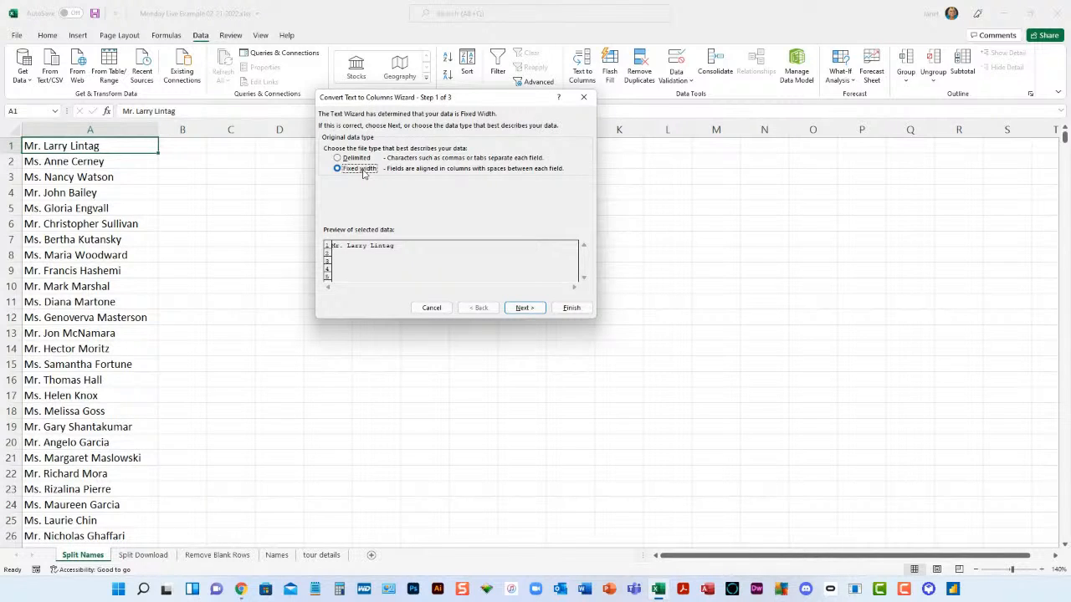
click(339, 158)
click(528, 311)
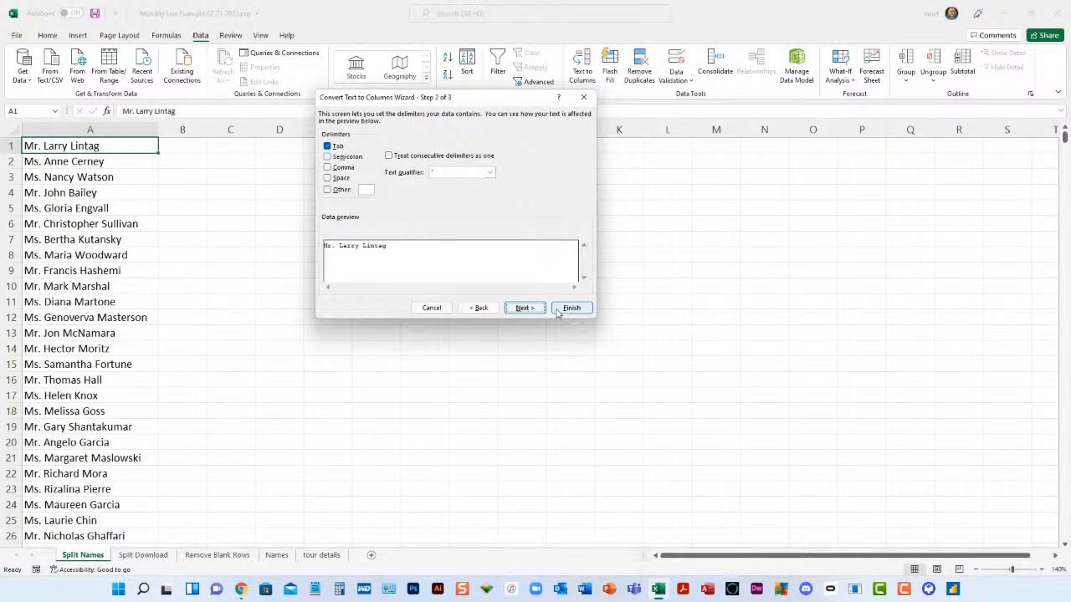
click(432, 308)
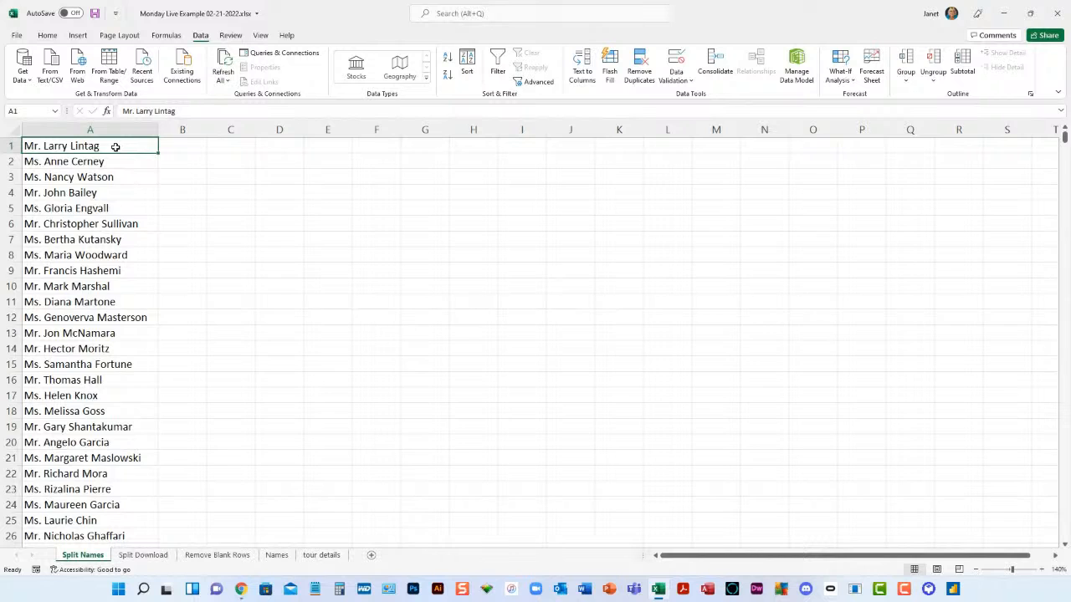
- Split the entire list of names in column A into separate columns with Text to Columns, delimited by Space instead of Tab
key(ctrl+shift+Down)
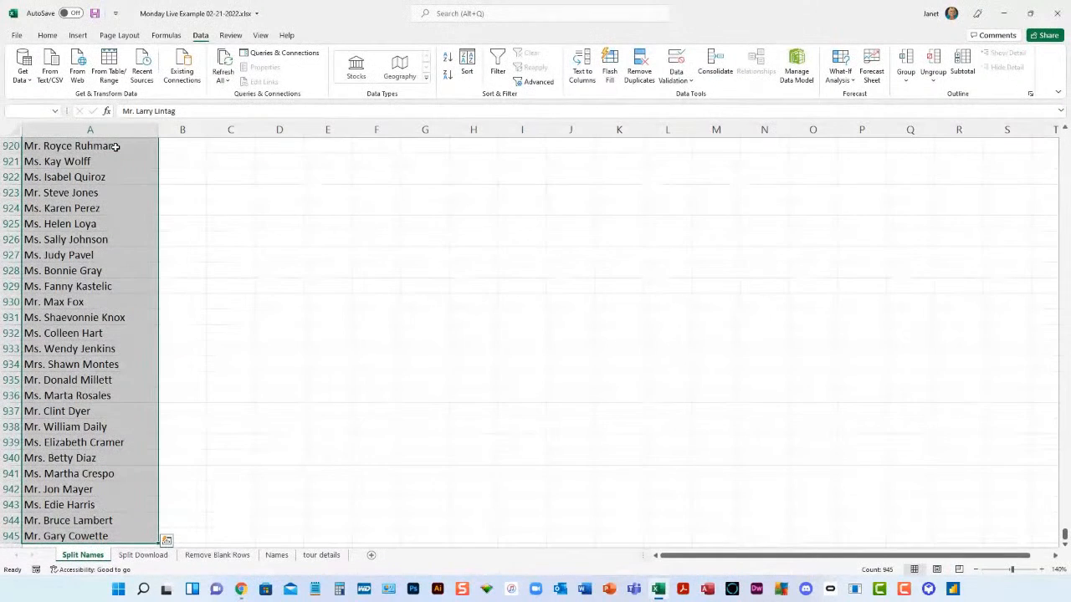
click(582, 74)
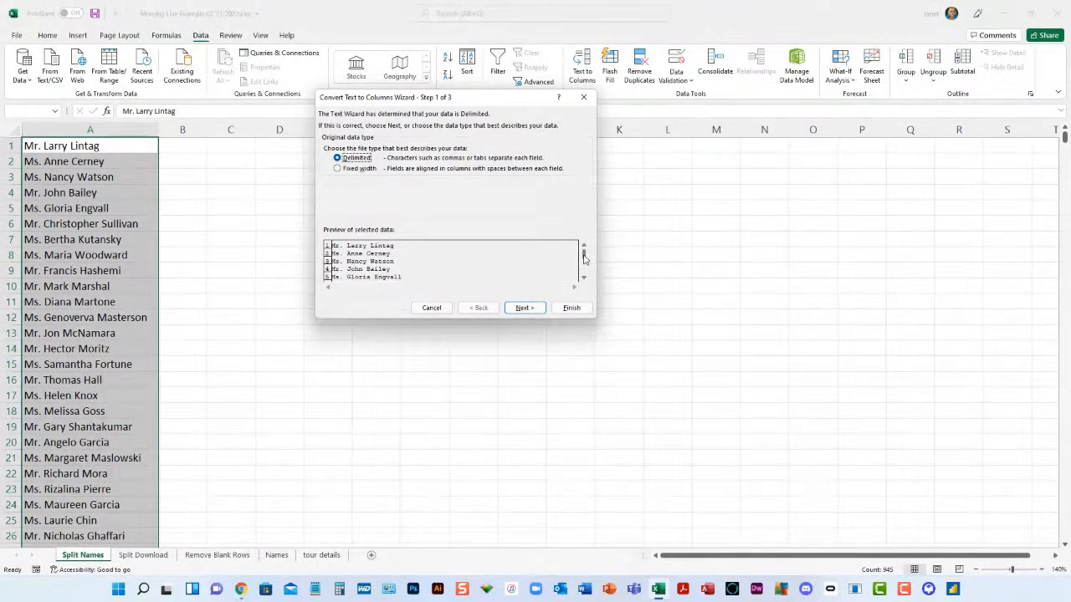
drag(584, 257, 585, 286)
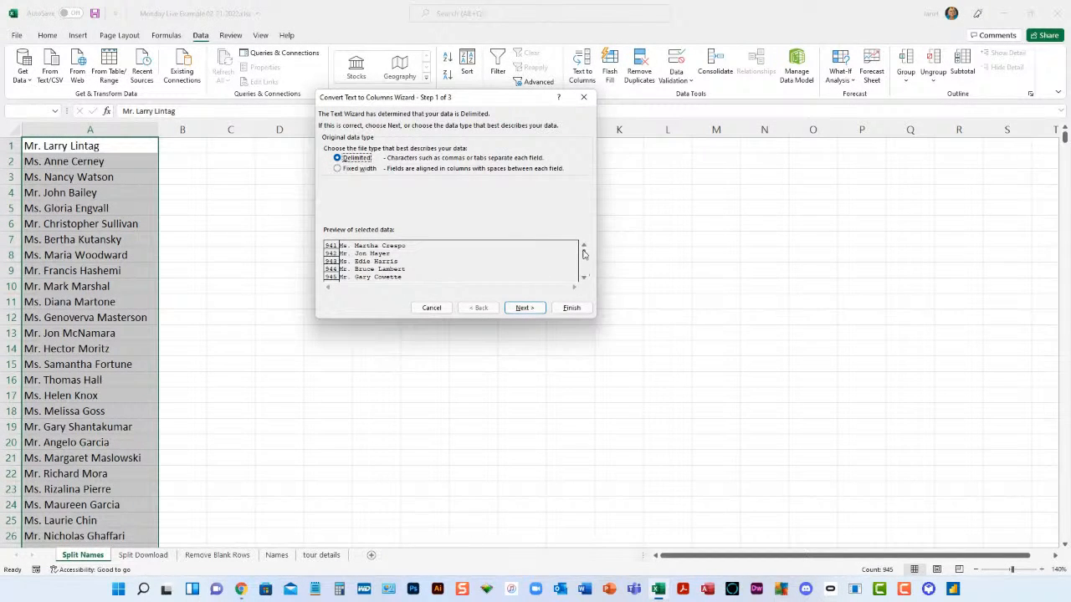
drag(583, 254, 373, 232)
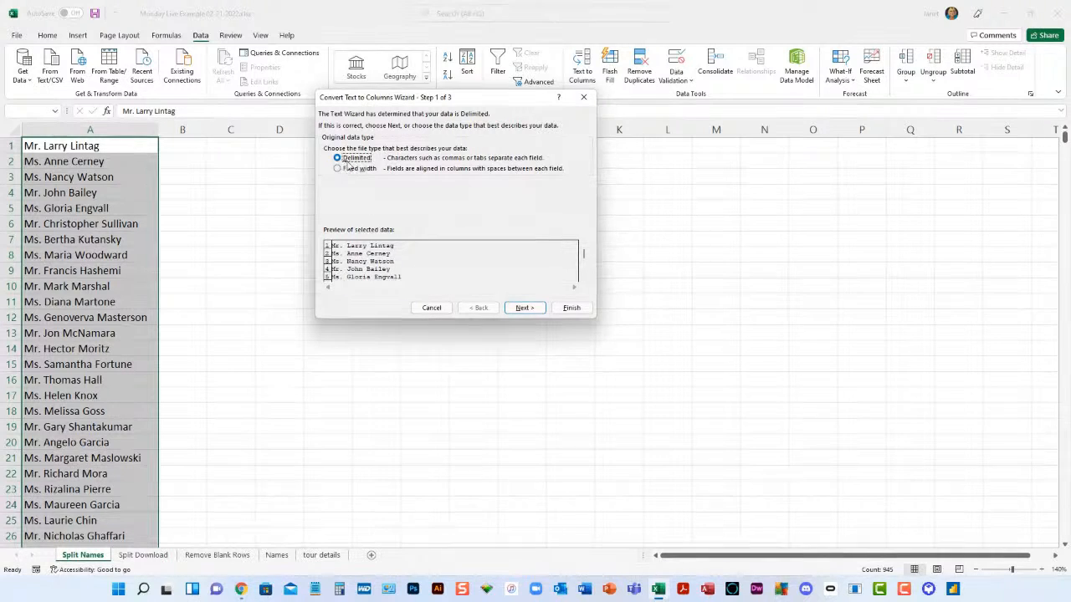
click(529, 308)
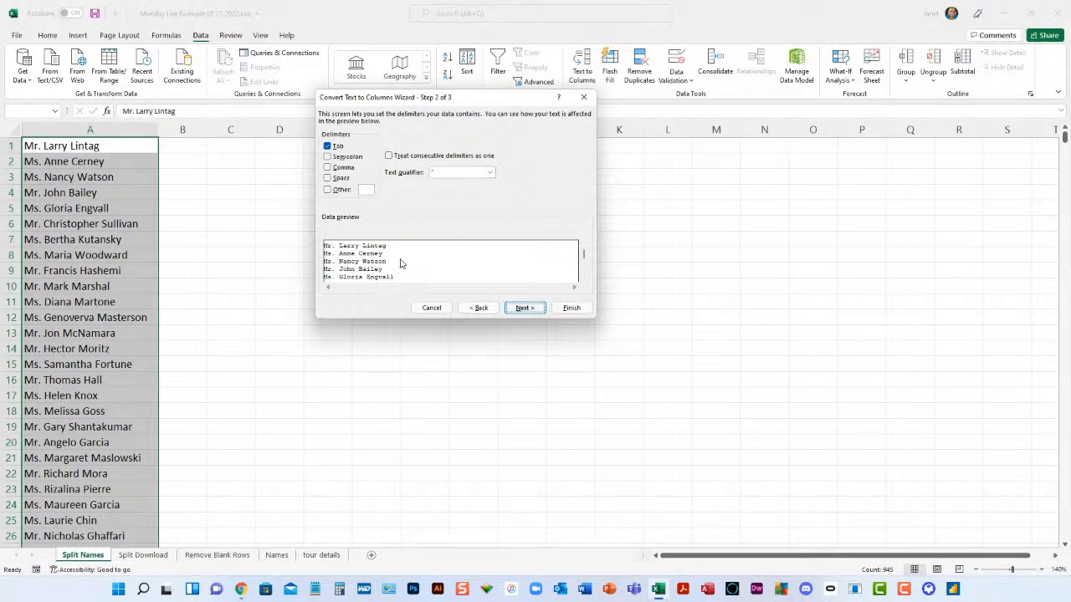
click(327, 146)
click(327, 178)
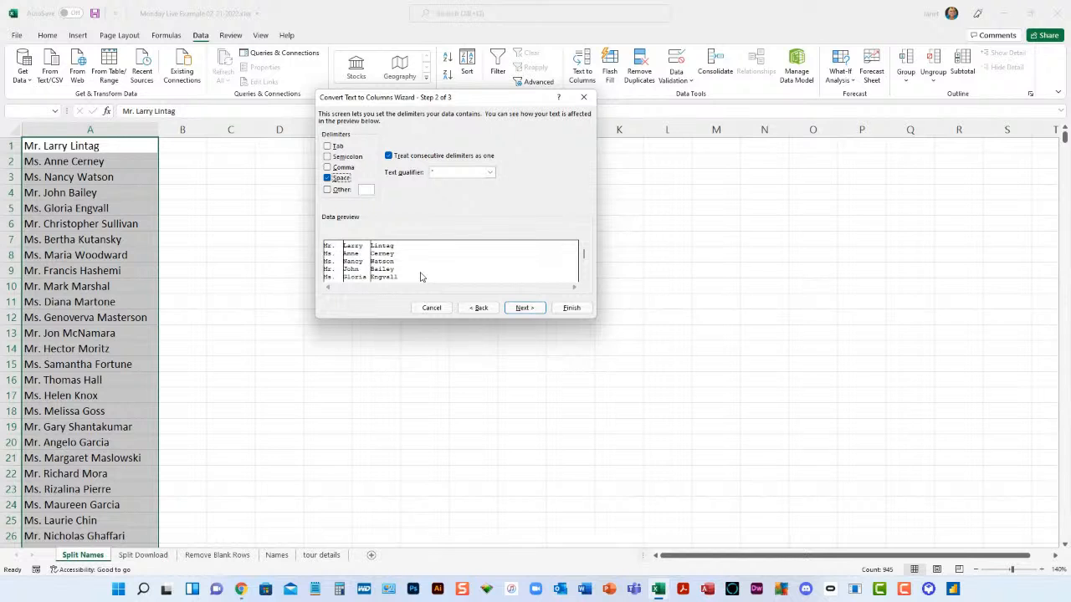
click(525, 309)
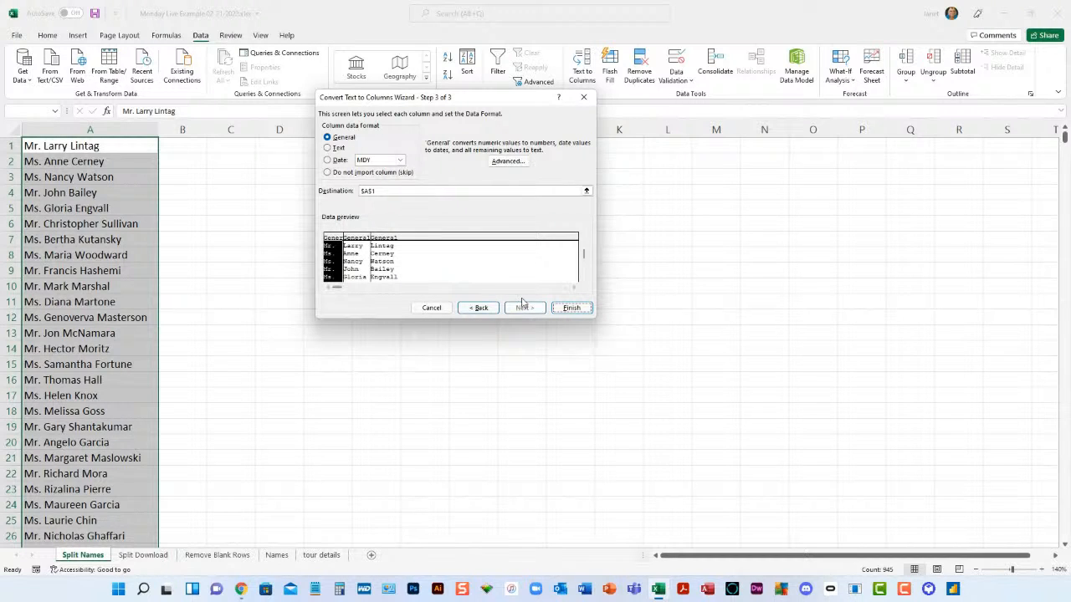
click(572, 309)
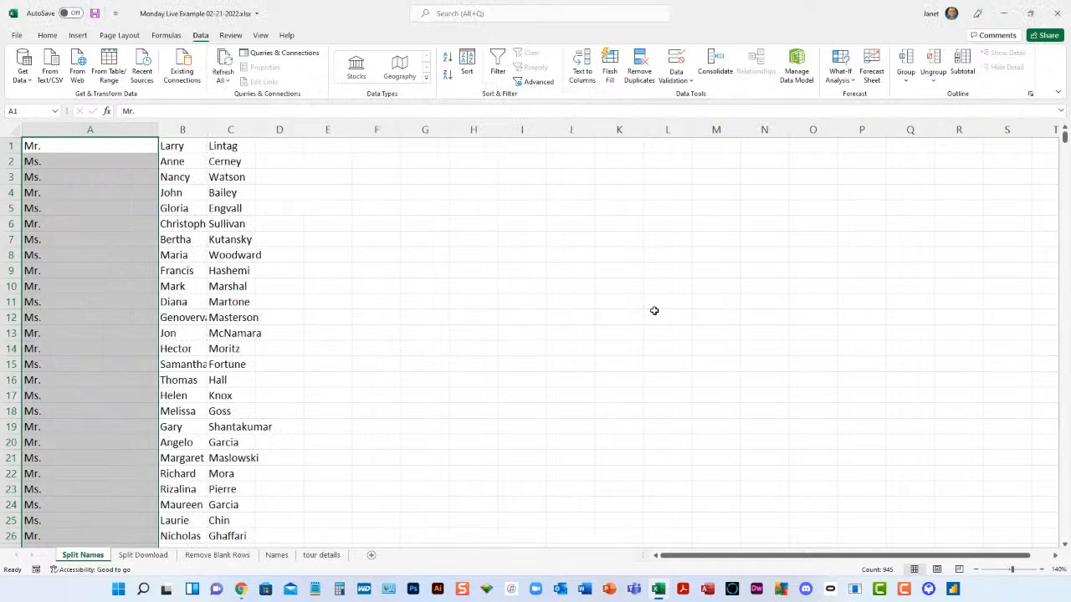
- Fit columns C and B to their contents and narrow column A to suit the name prefixes
click(437, 284)
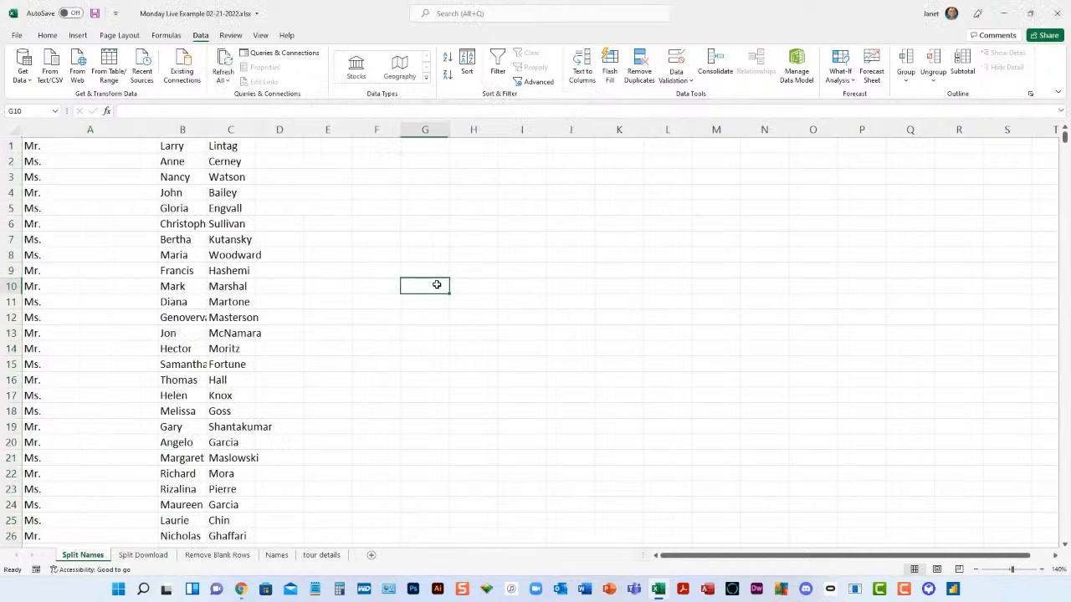
double_click(254, 129)
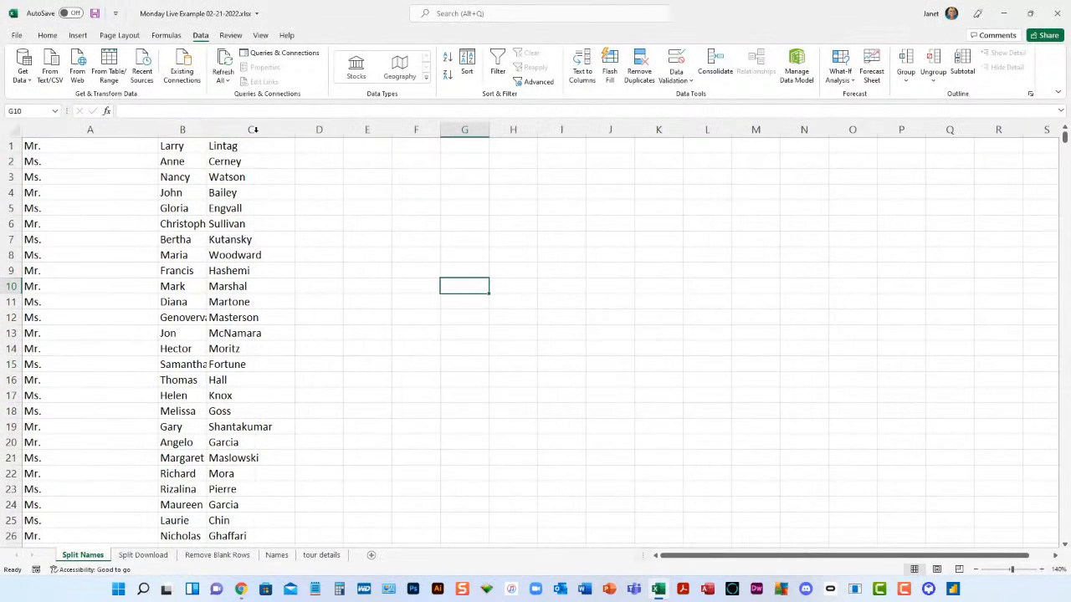
double_click(206, 130)
drag(157, 130, 82, 130)
- Check the split names down to the last row of the list and return to the first row
click(42, 178)
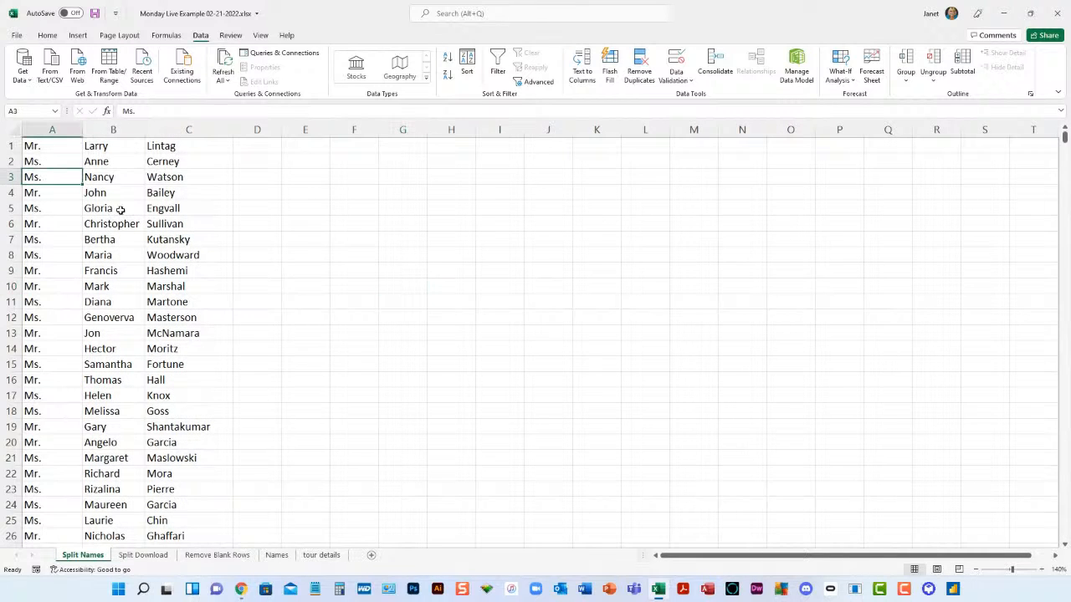
key(ctrl+Down)
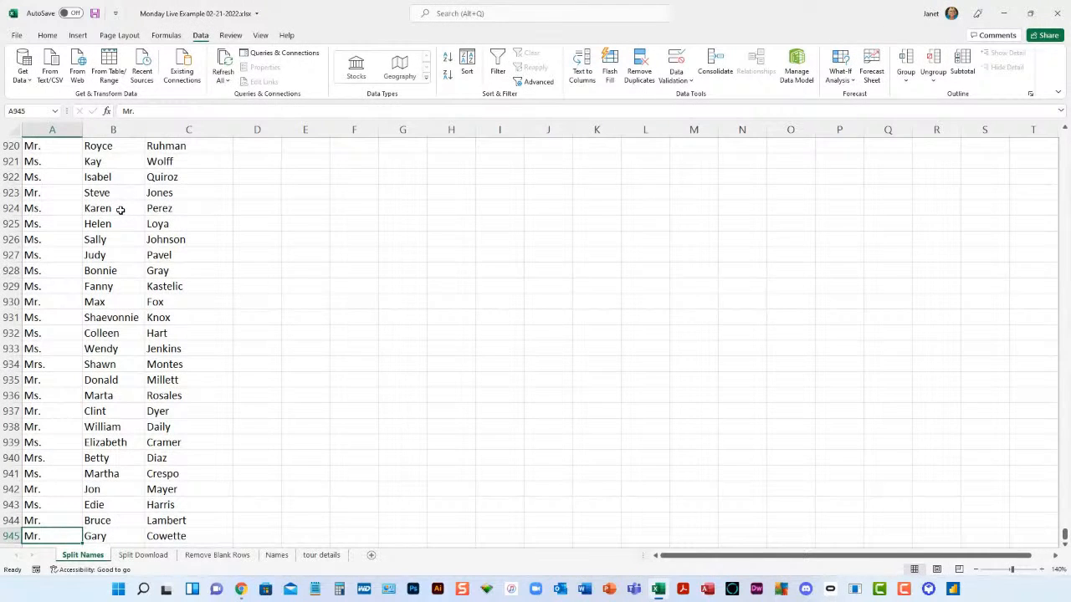
key(ctrl+Up)
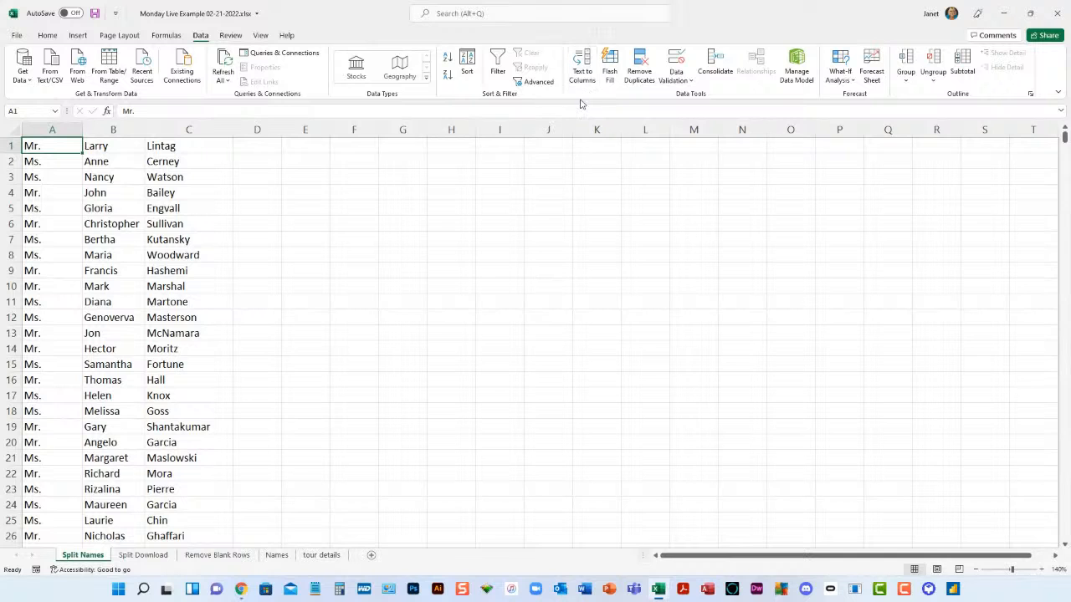
- On the Split Download sheet, split A1:A25 into columns with Text to Columns as delimited data, using both Comma and Space
click(148, 556)
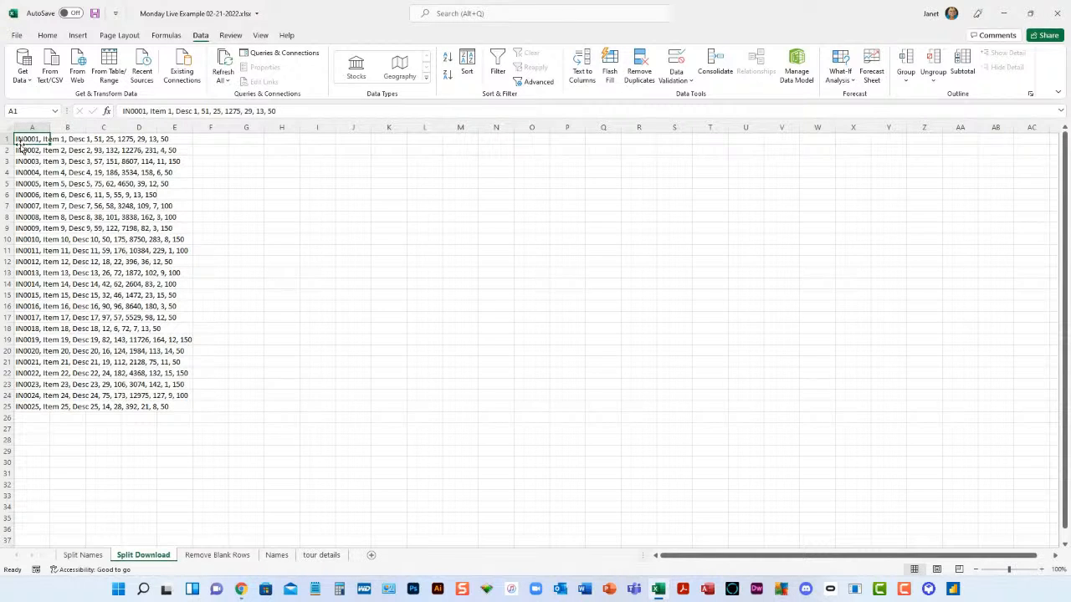
click(75, 140)
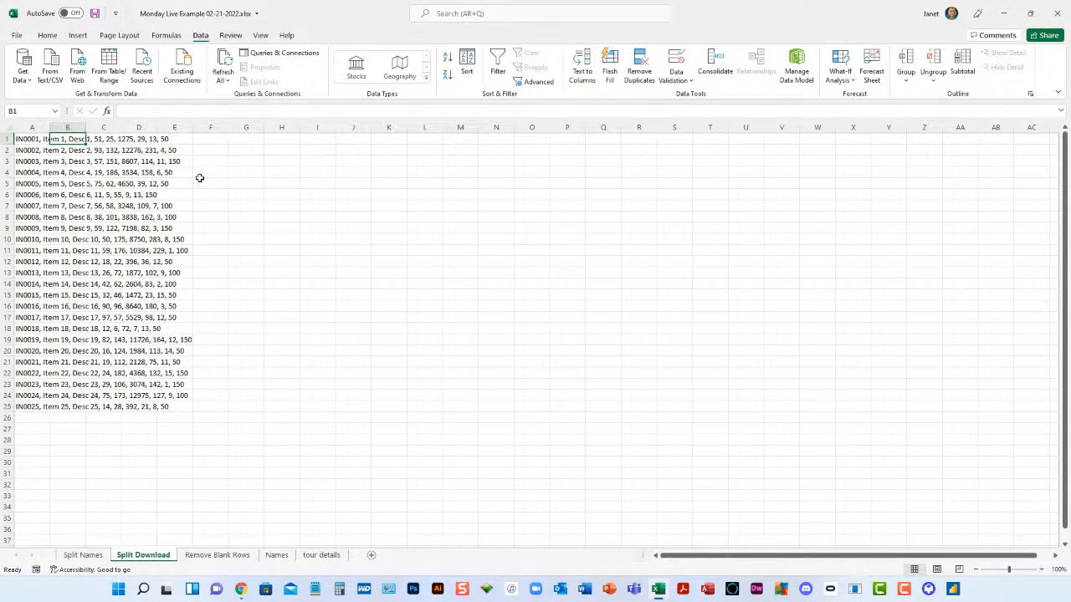
drag(25, 139, 31, 405)
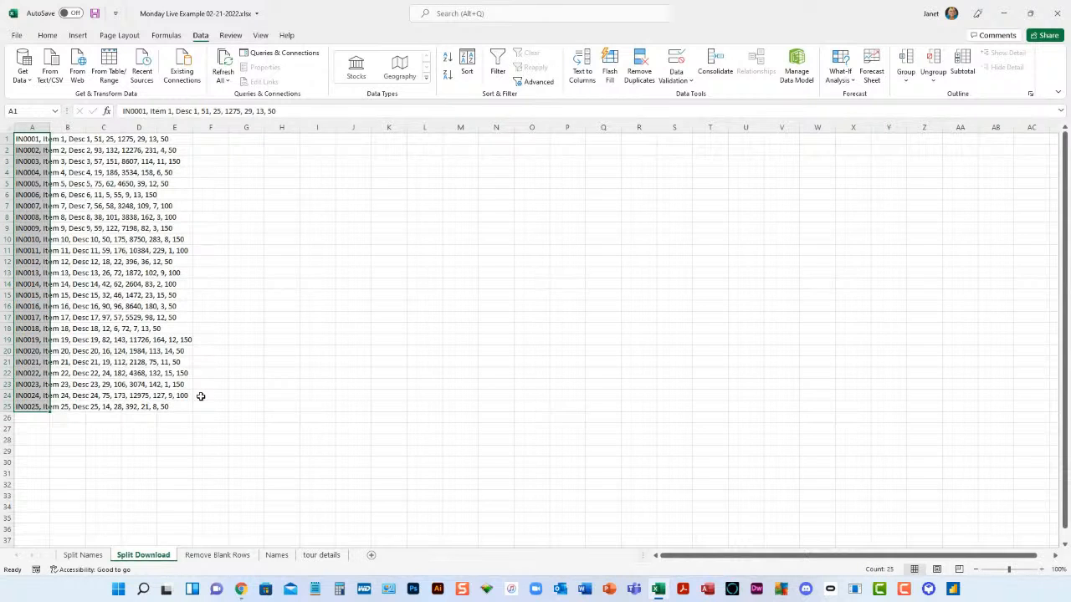
click(586, 78)
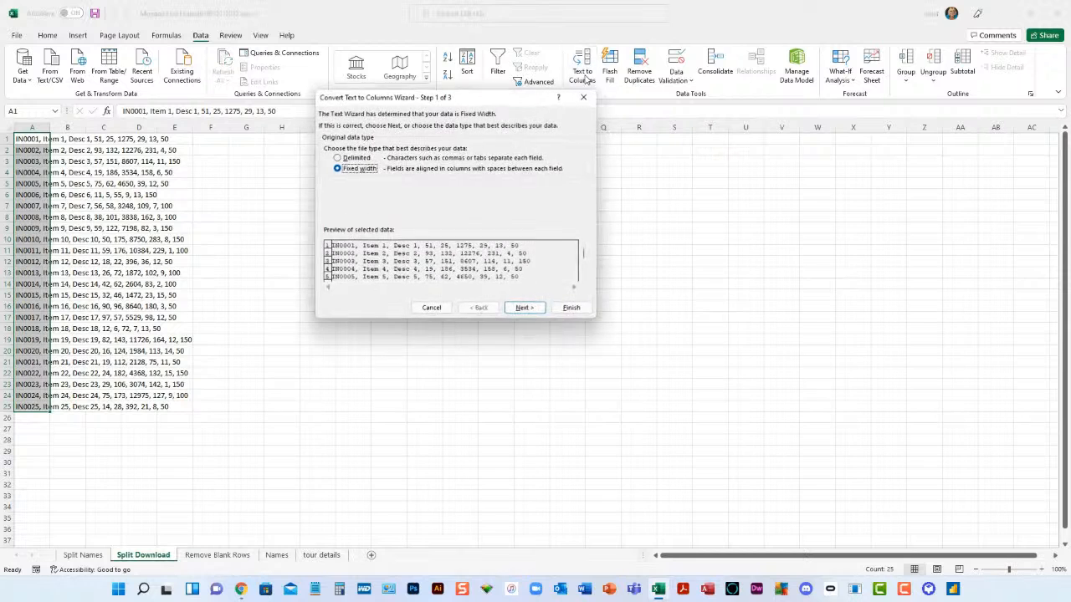
click(339, 158)
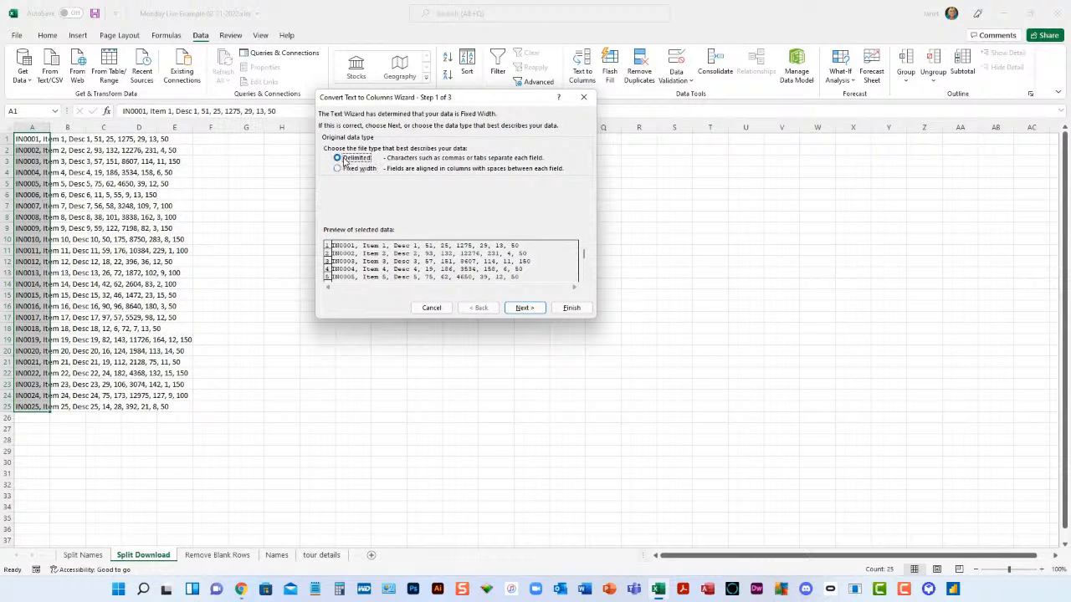
click(524, 309)
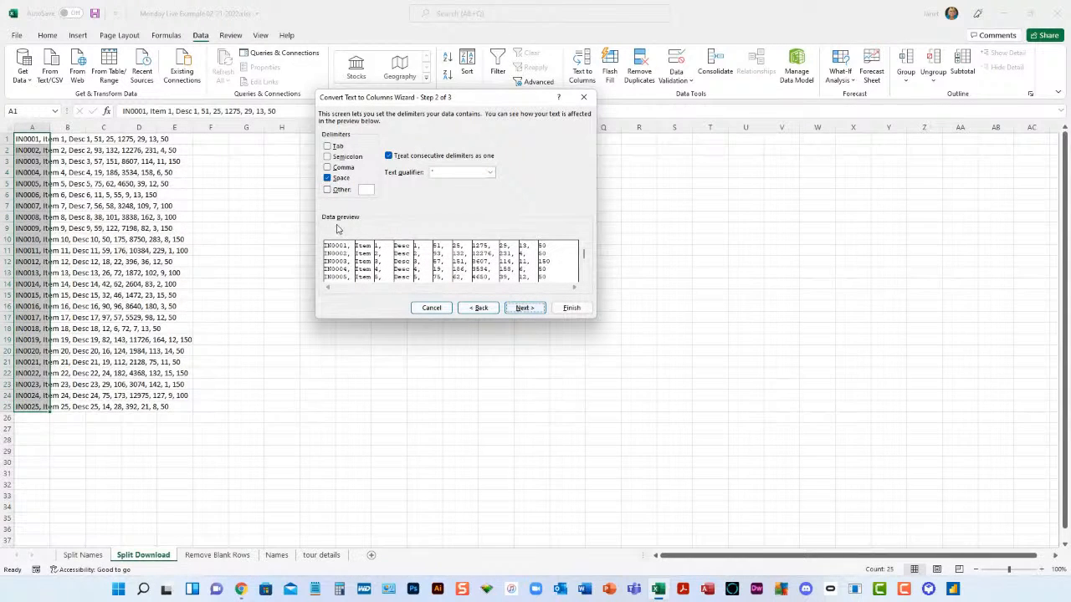
click(327, 166)
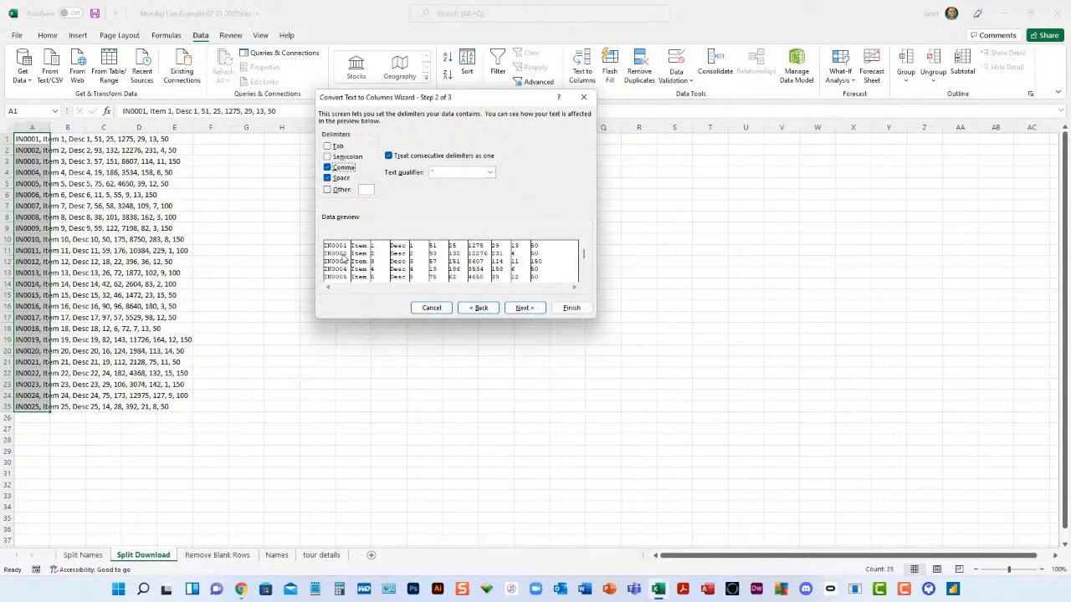
click(527, 308)
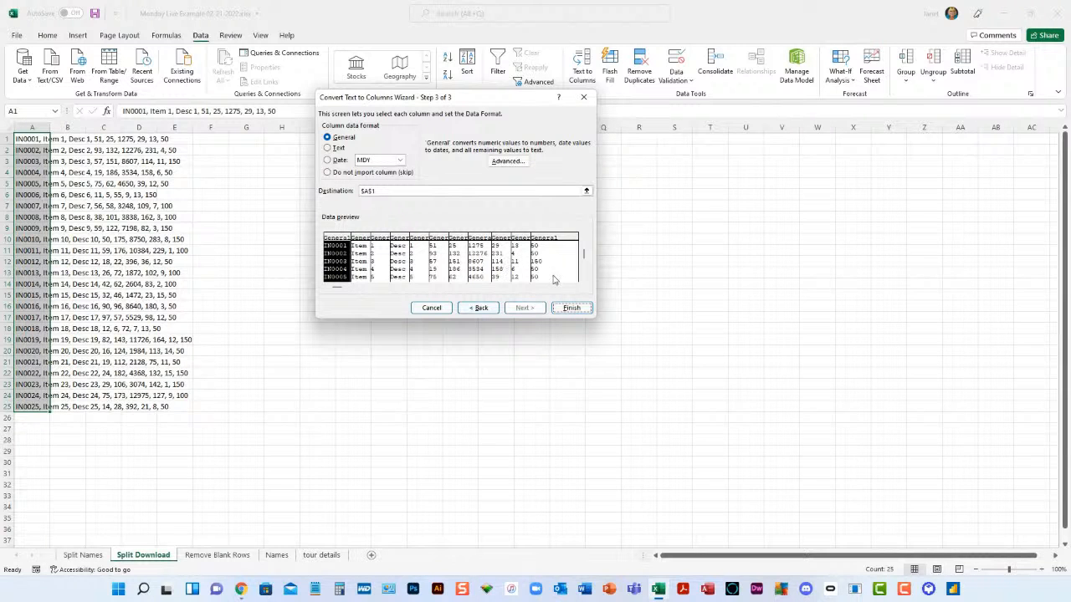
click(567, 312)
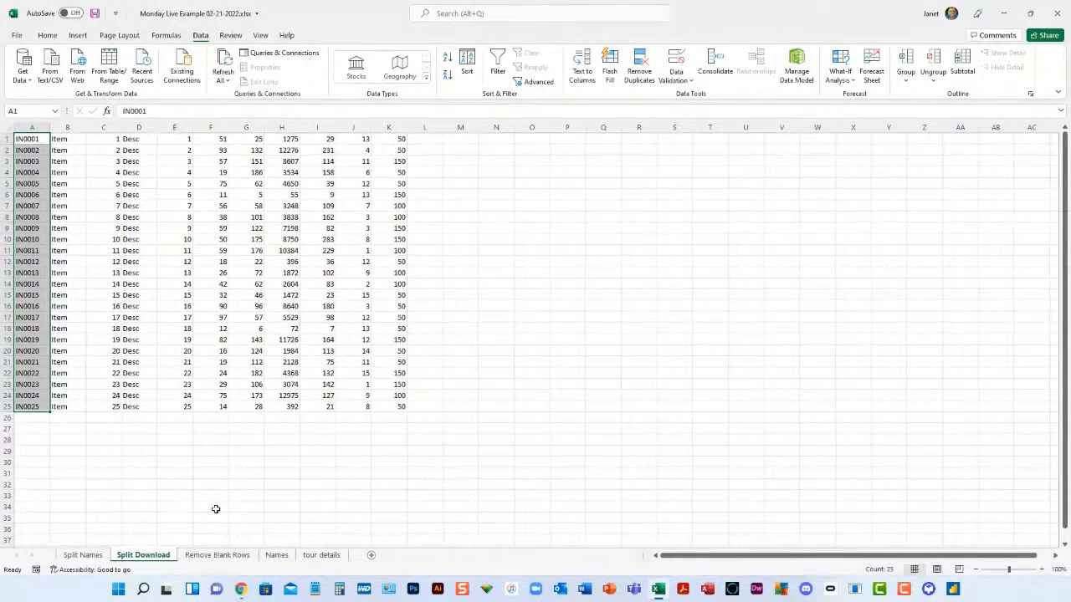
- Open the Remove Blank Rows sheet and examine the address list for blank rows between the state groups
click(219, 556)
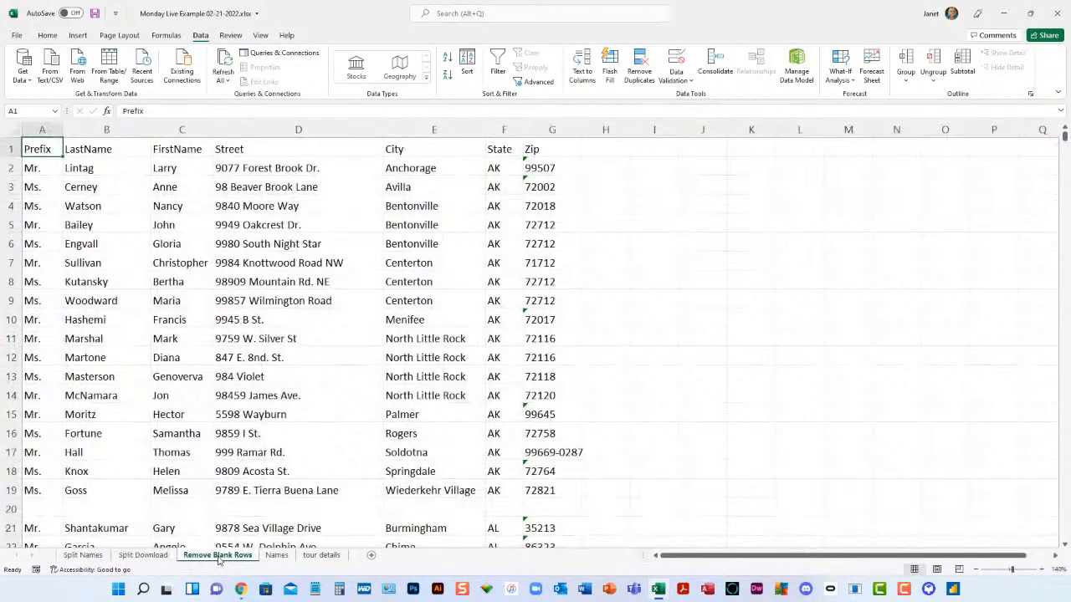
scroll(264, 434, down, 3)
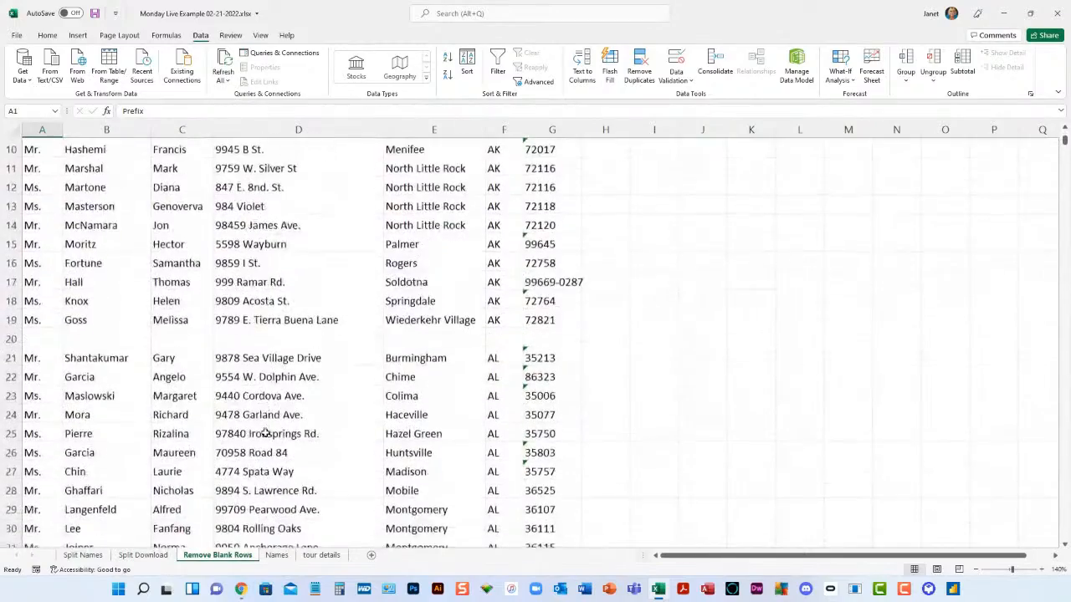
scroll(264, 433, down, 1)
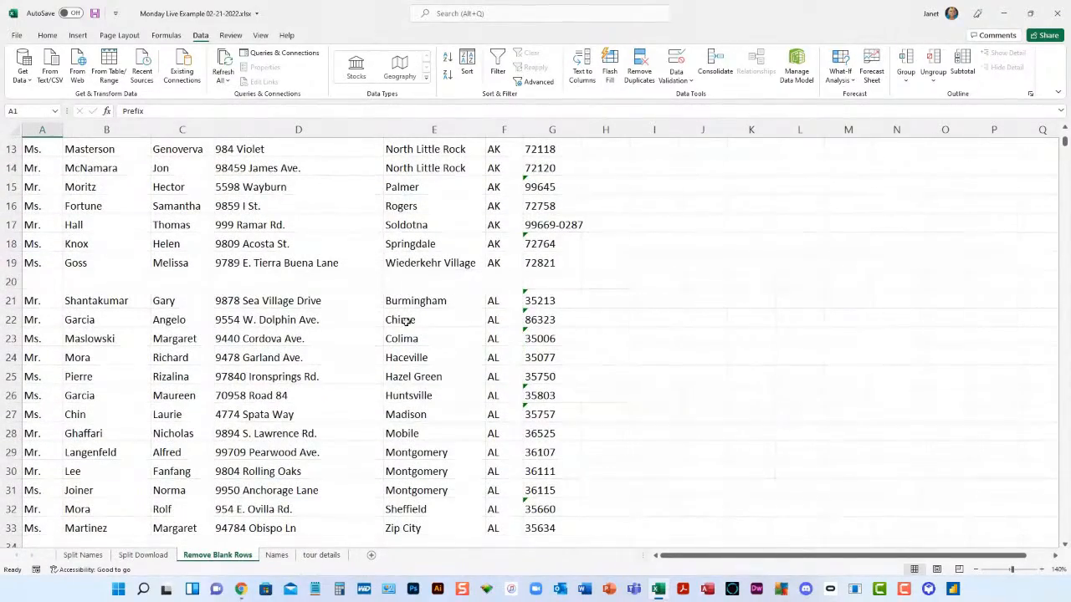
scroll(342, 388, down, 5)
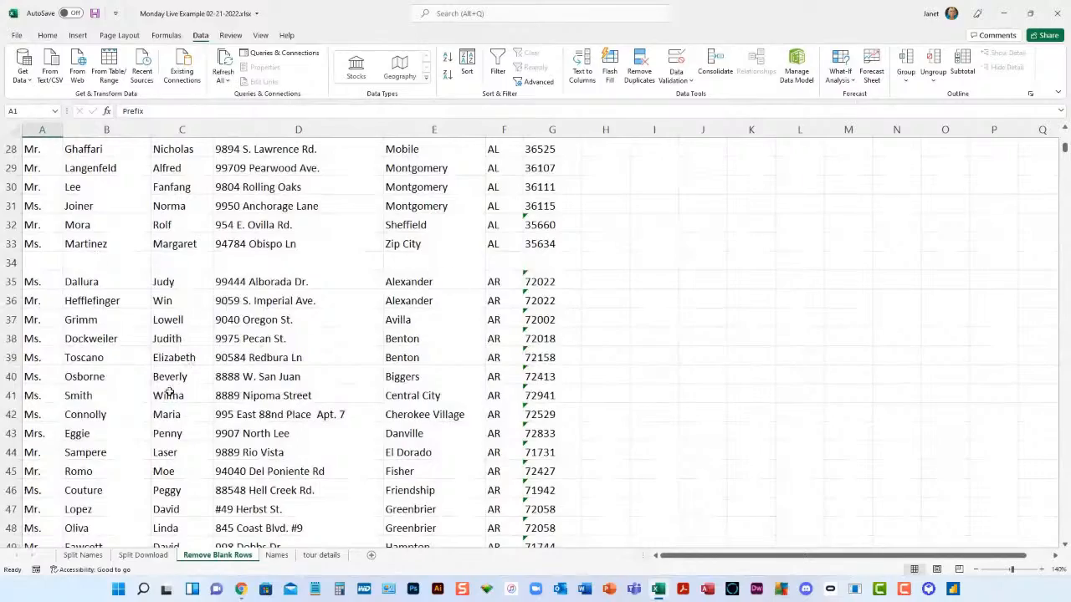
scroll(243, 406, down, 8)
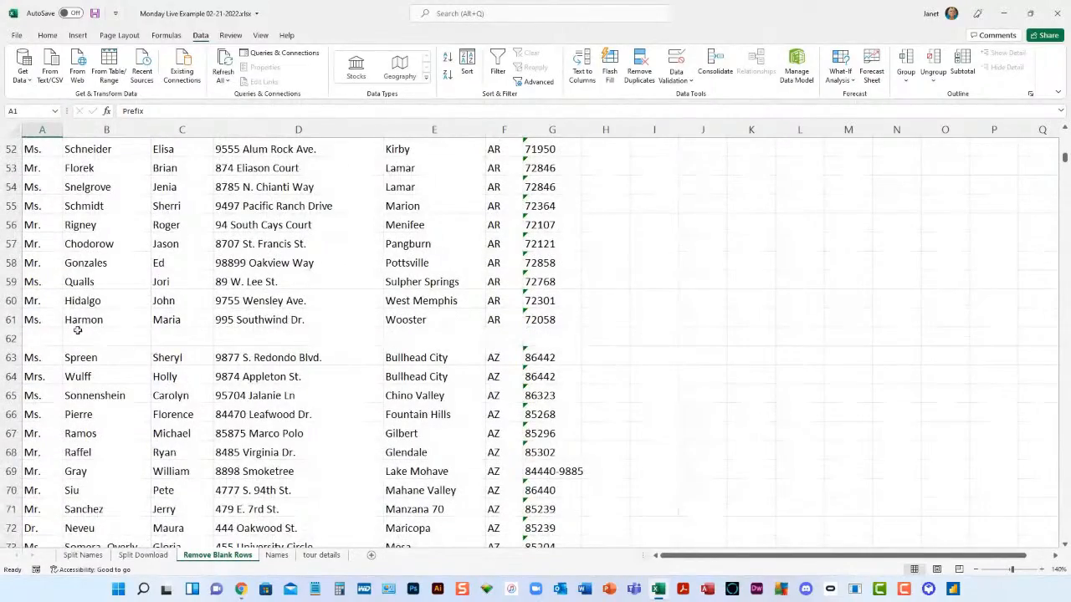
scroll(368, 498, down, 3)
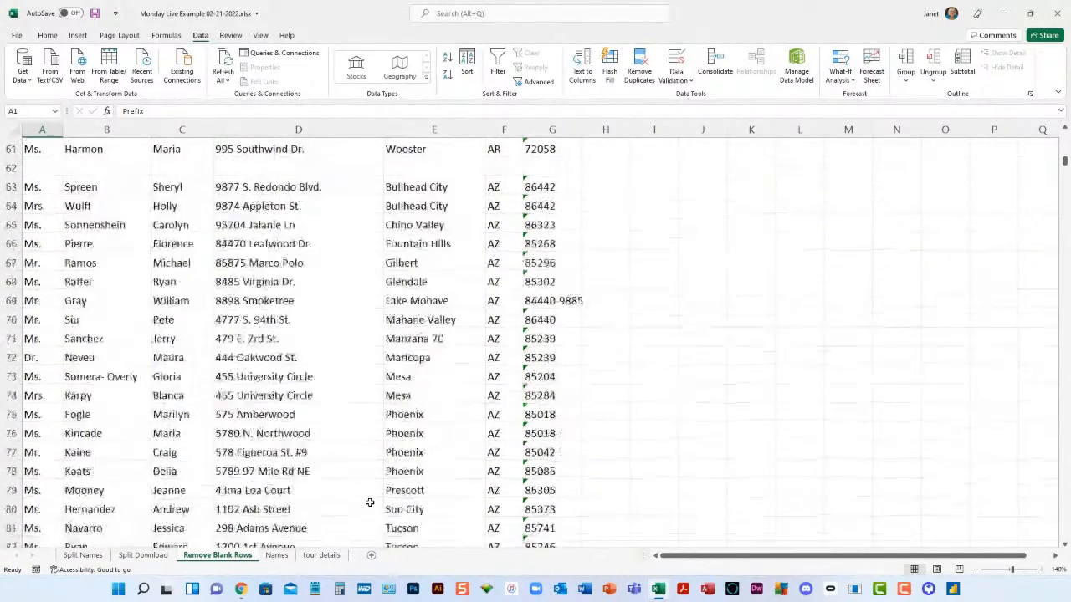
scroll(369, 502, up, 20)
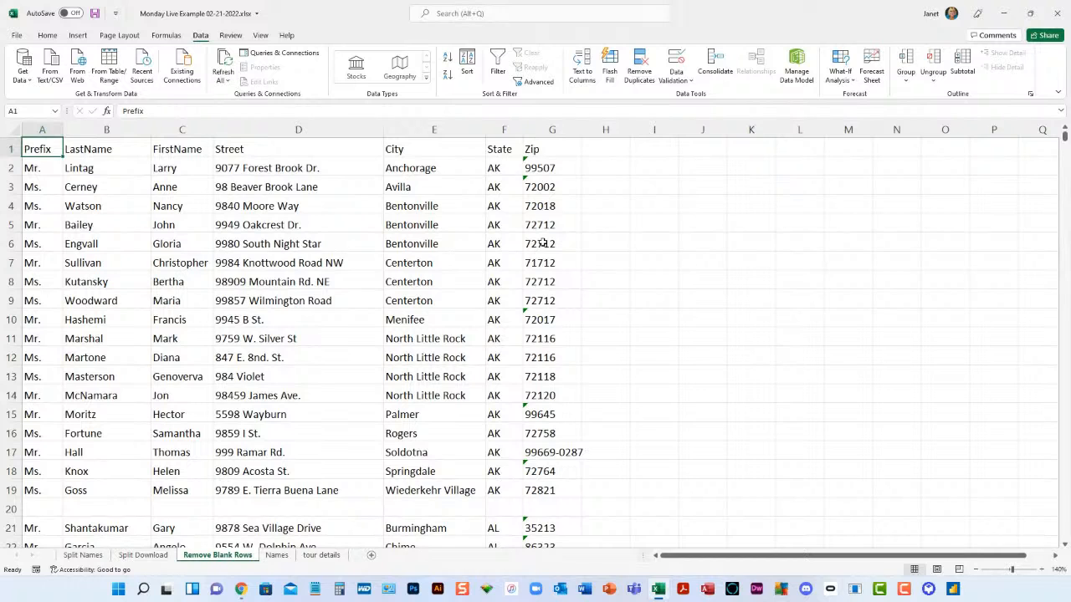
click(47, 35)
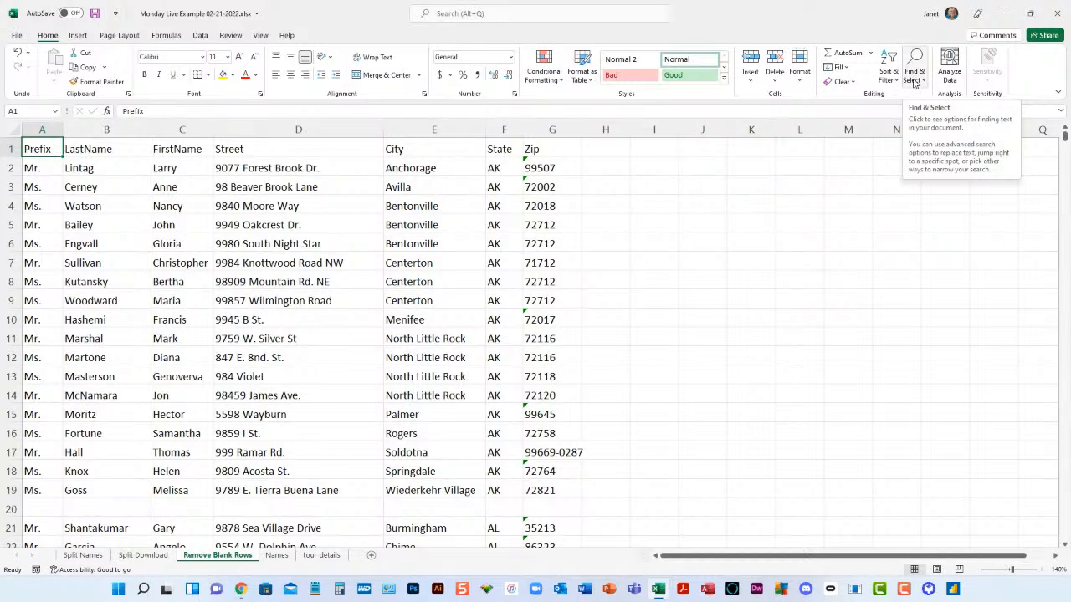
- Narrow the workbook window until the Editing commands collapse, view the collapsed group, and restore the window to full size
click(1031, 15)
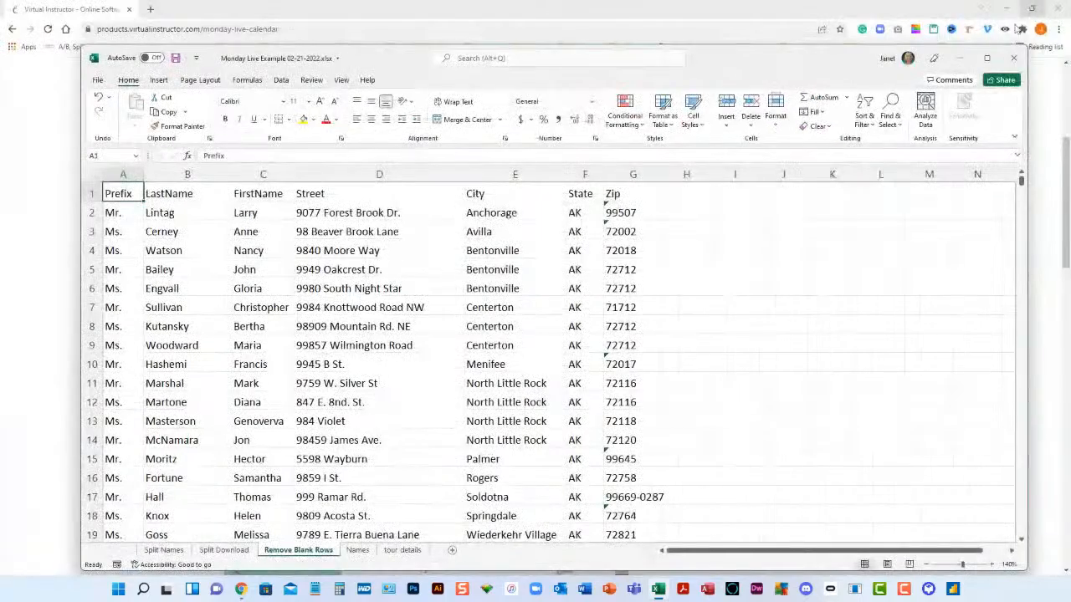
click(1007, 8)
click(1007, 8)
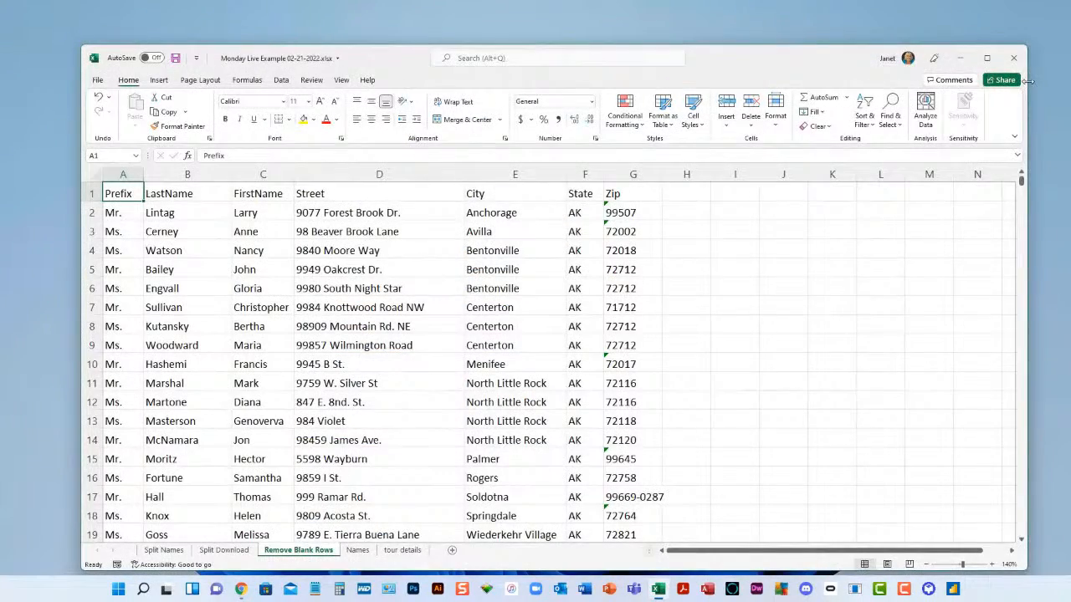
drag(1027, 80, 1003, 82)
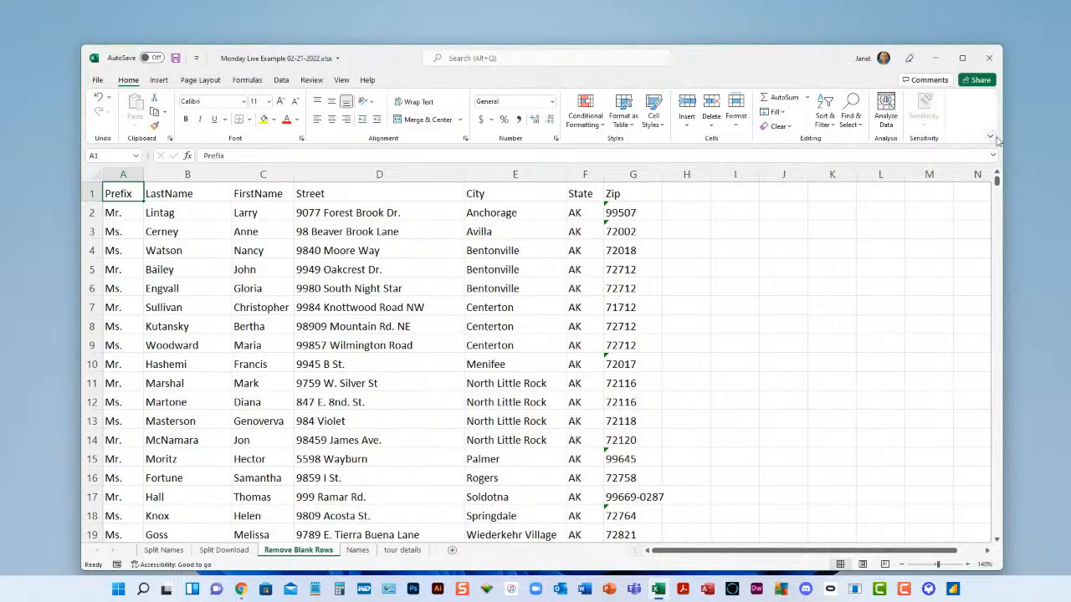
drag(1002, 138, 765, 130)
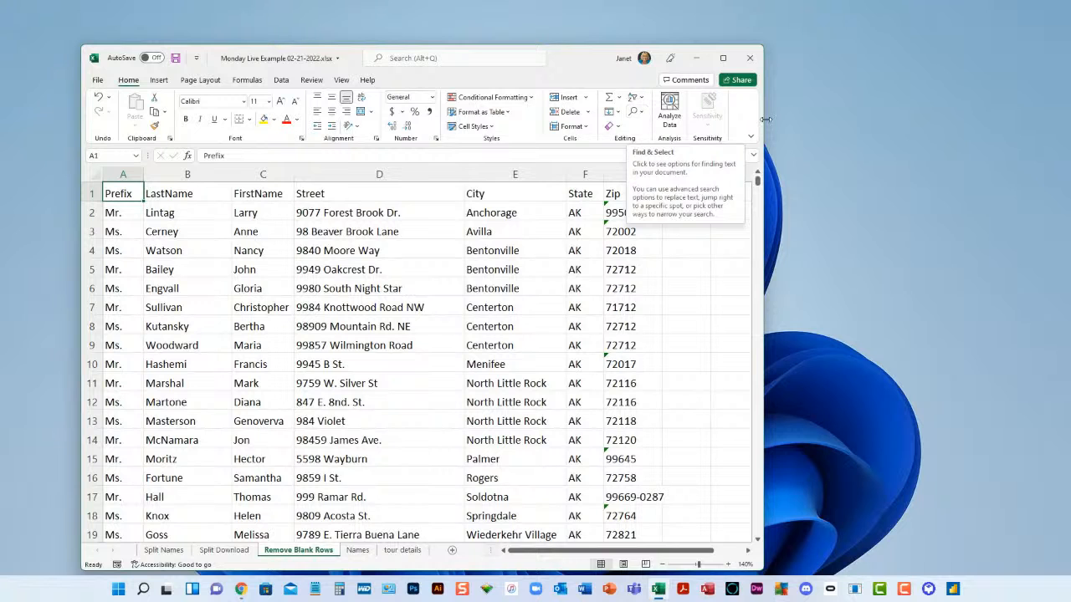
drag(765, 120, 666, 114)
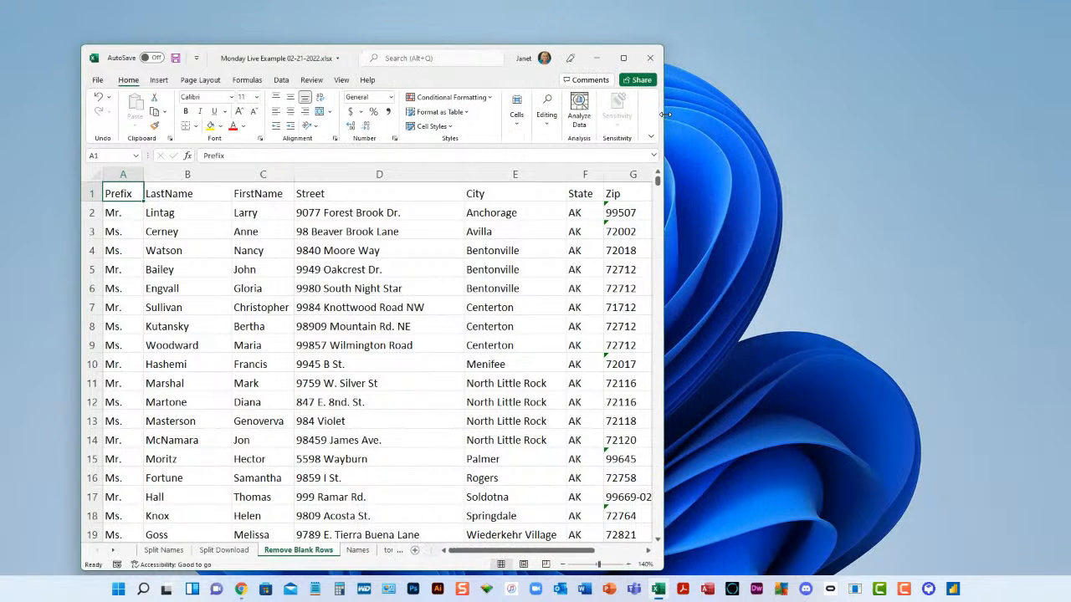
click(547, 125)
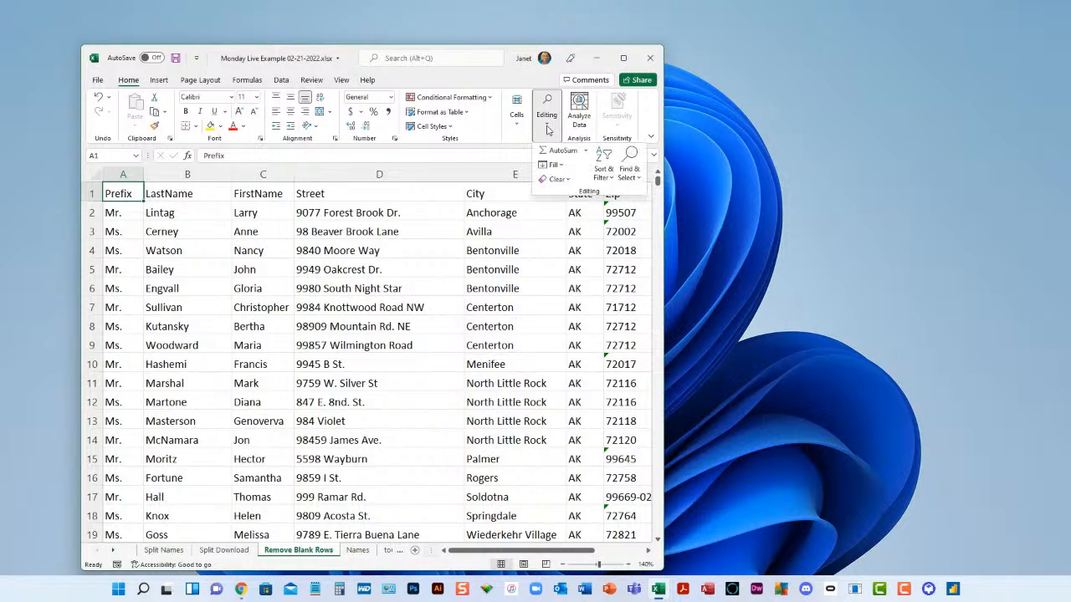
click(623, 58)
click(623, 58)
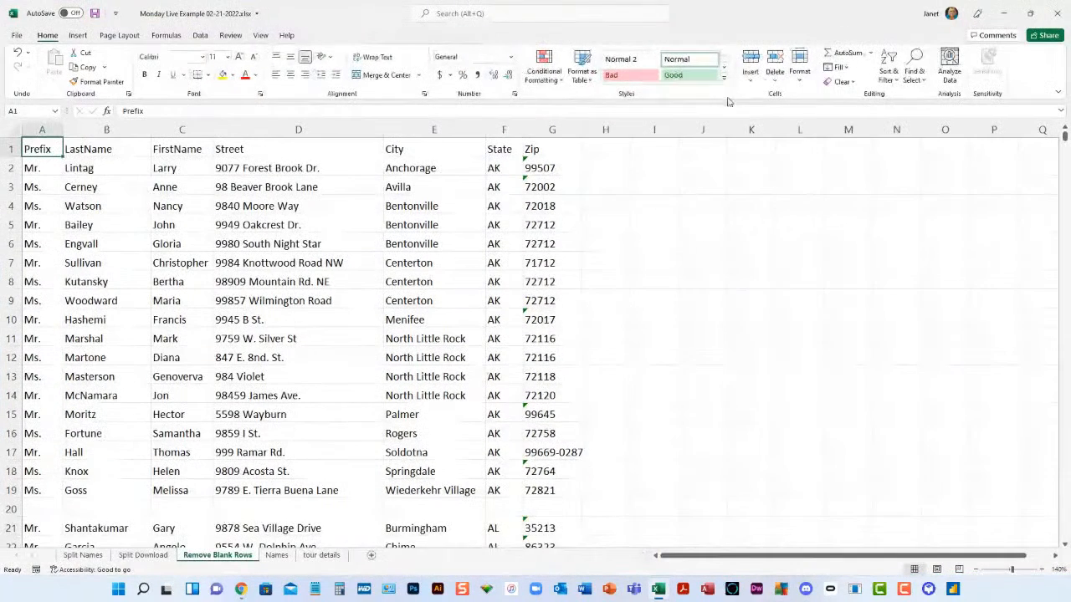
- Select all blank cells in the address list with Go To Special set to Blanks, and delete them to remove the blank rows
click(922, 81)
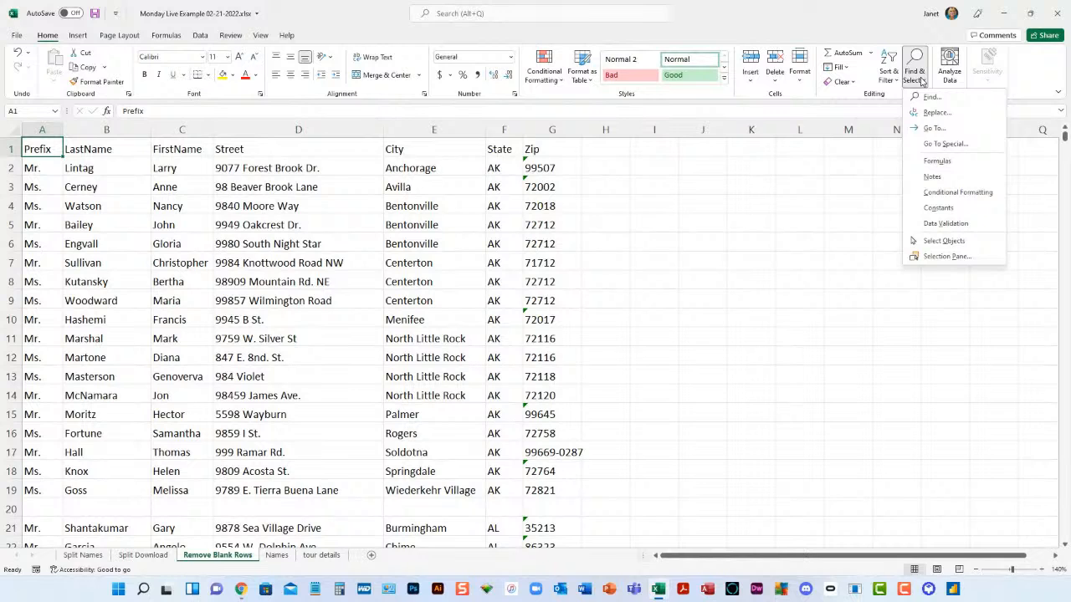
click(953, 148)
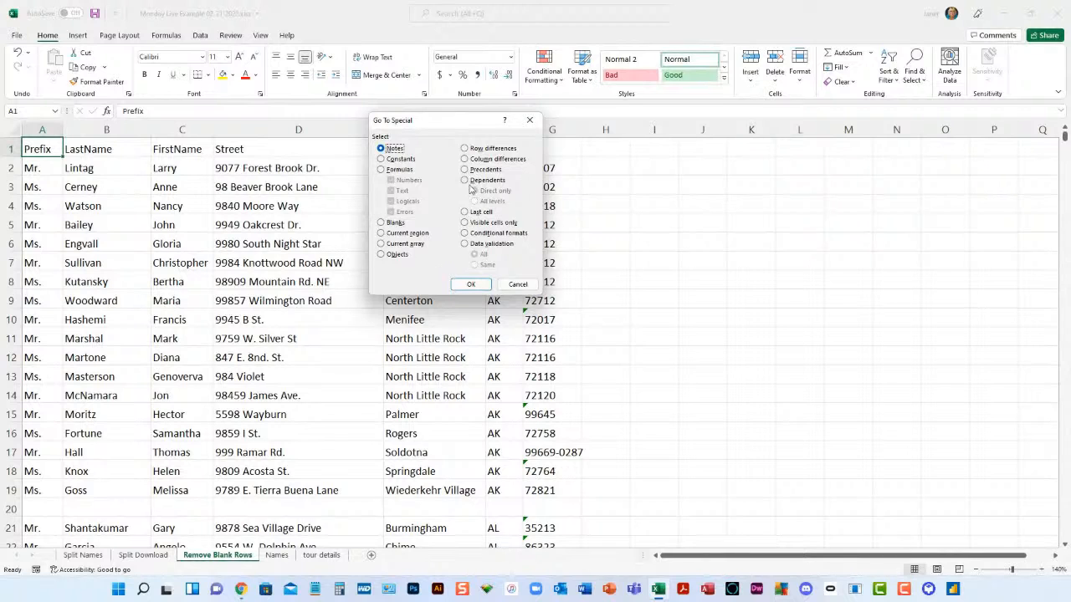
click(381, 222)
click(466, 284)
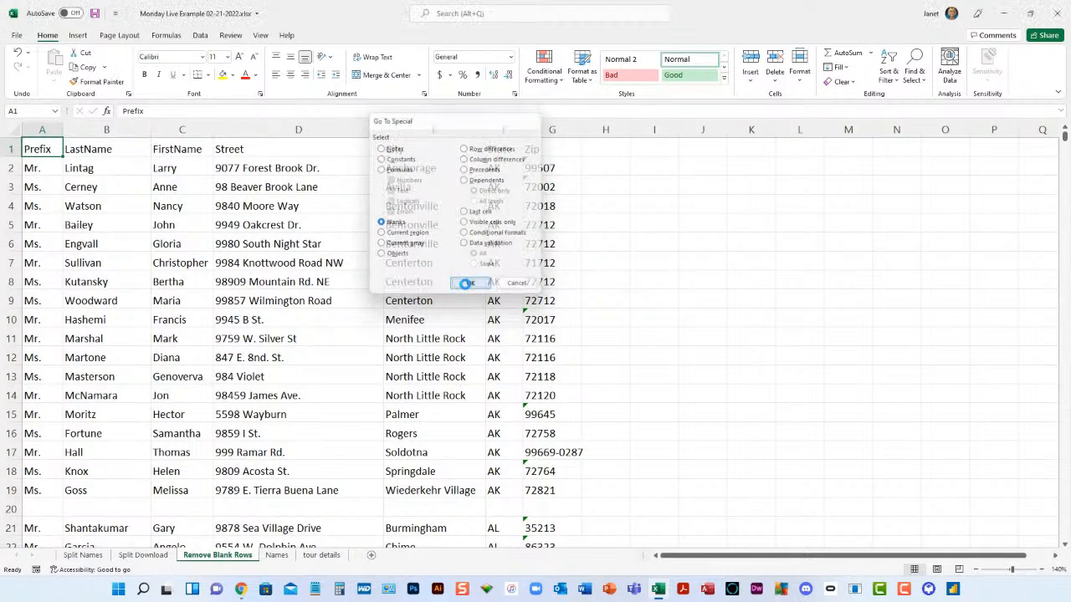
scroll(499, 283, down, 5)
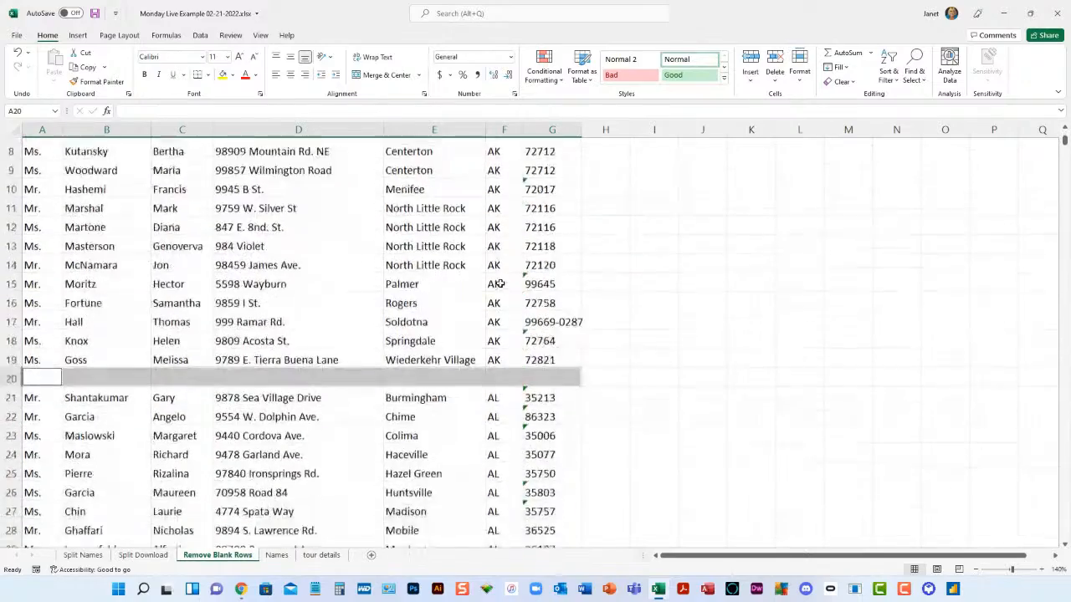
scroll(499, 282, down, 4)
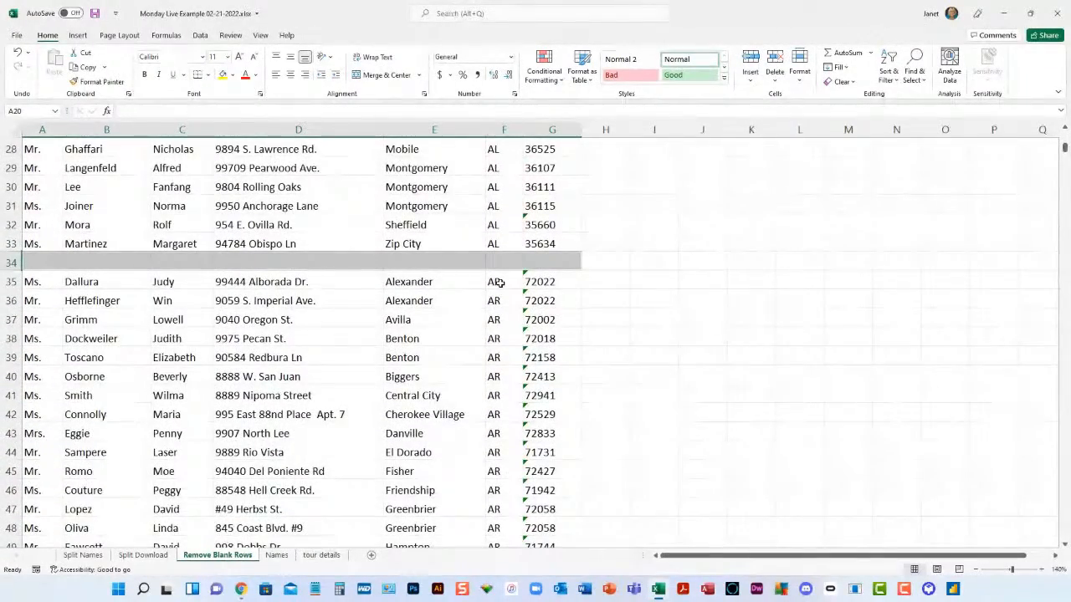
scroll(499, 282, down, 6)
scroll(499, 283, up, 7)
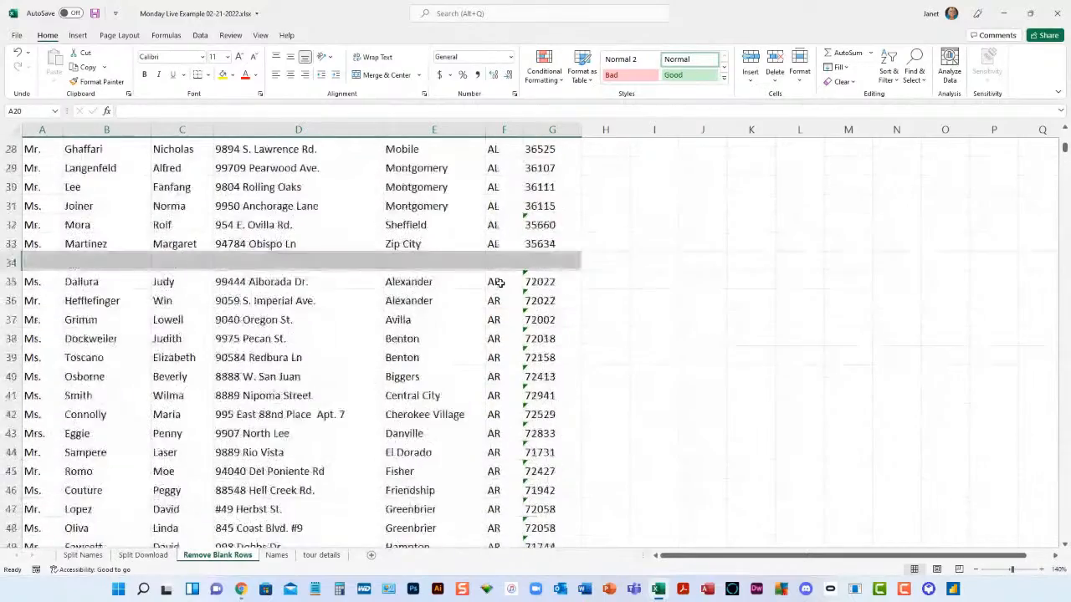
click(772, 57)
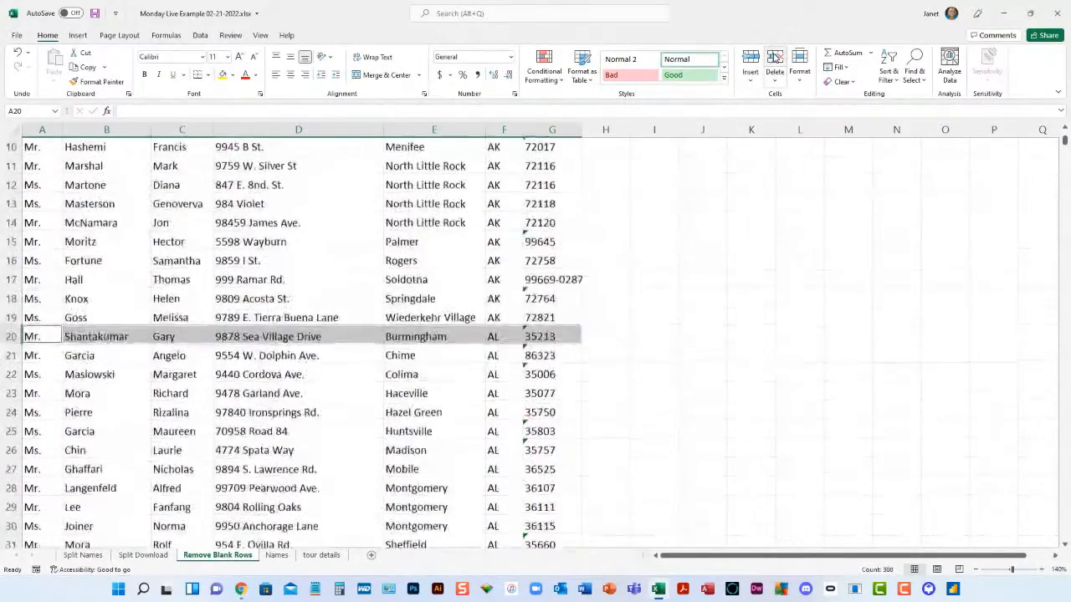
click(389, 286)
scroll(390, 286, up, 3)
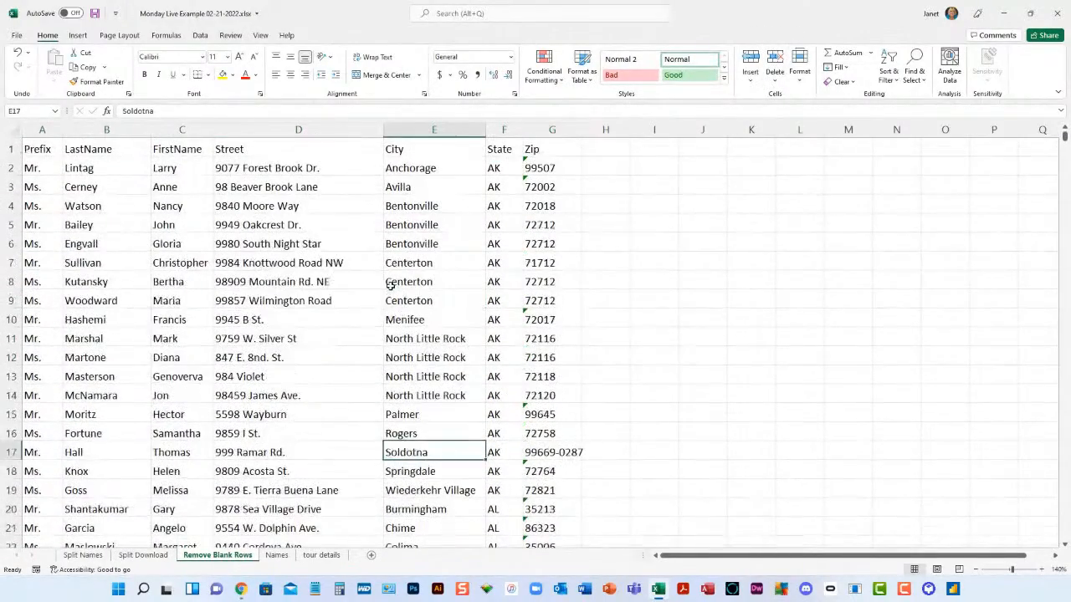
click(91, 261)
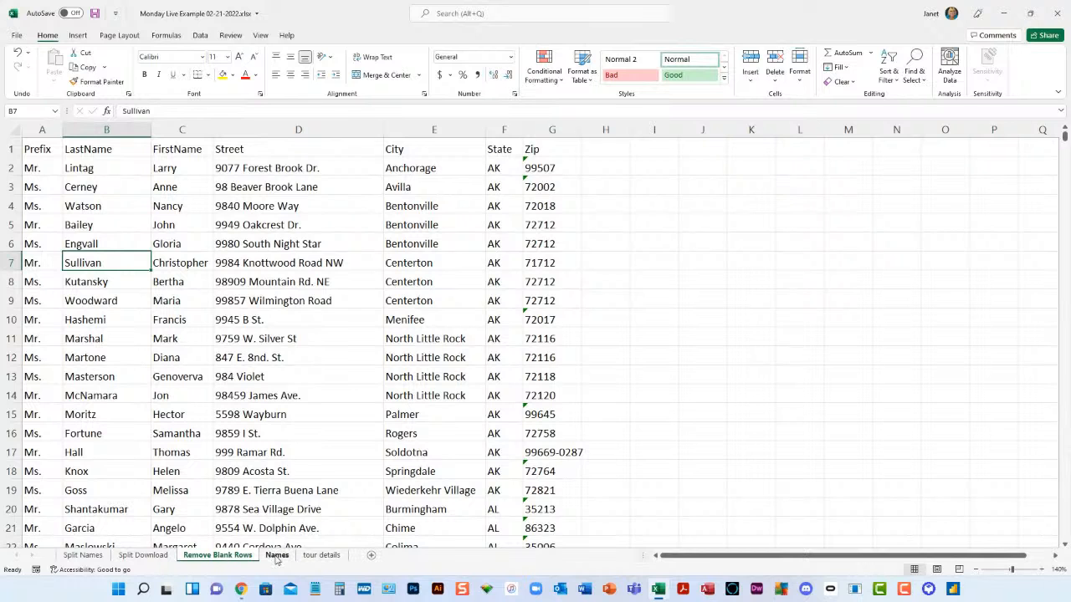
- Open the Names sheet and look over the list of first and last names from its first to its last row
click(276, 556)
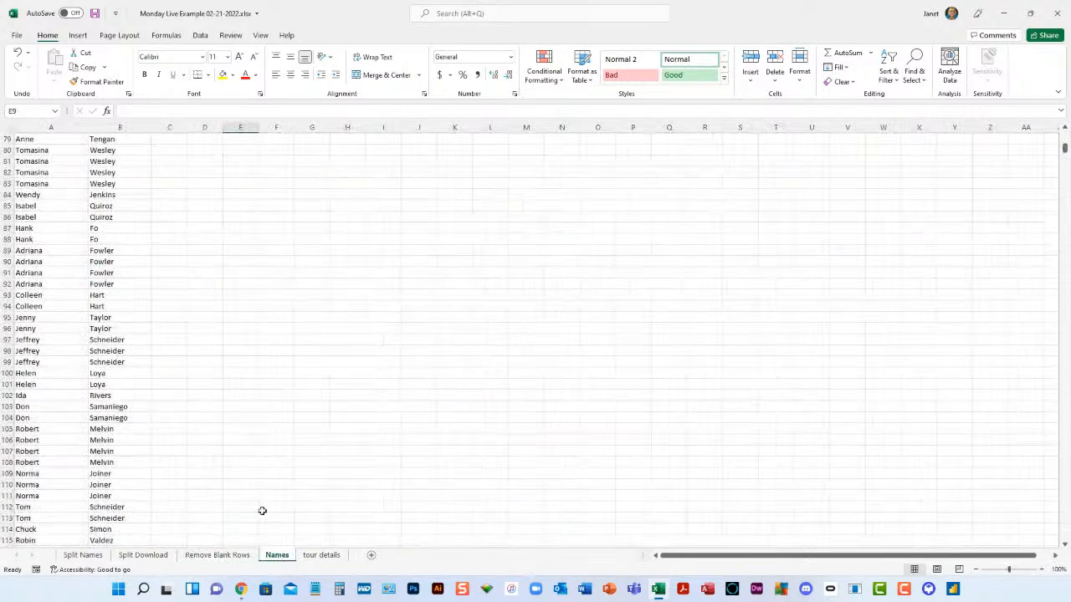
click(52, 149)
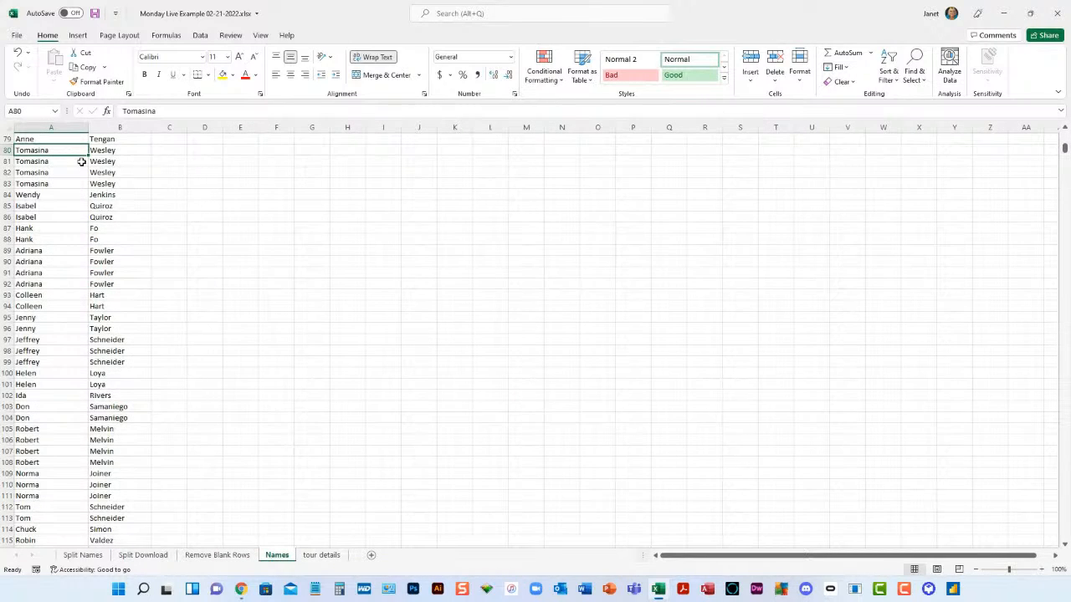
key(ctrl+Home)
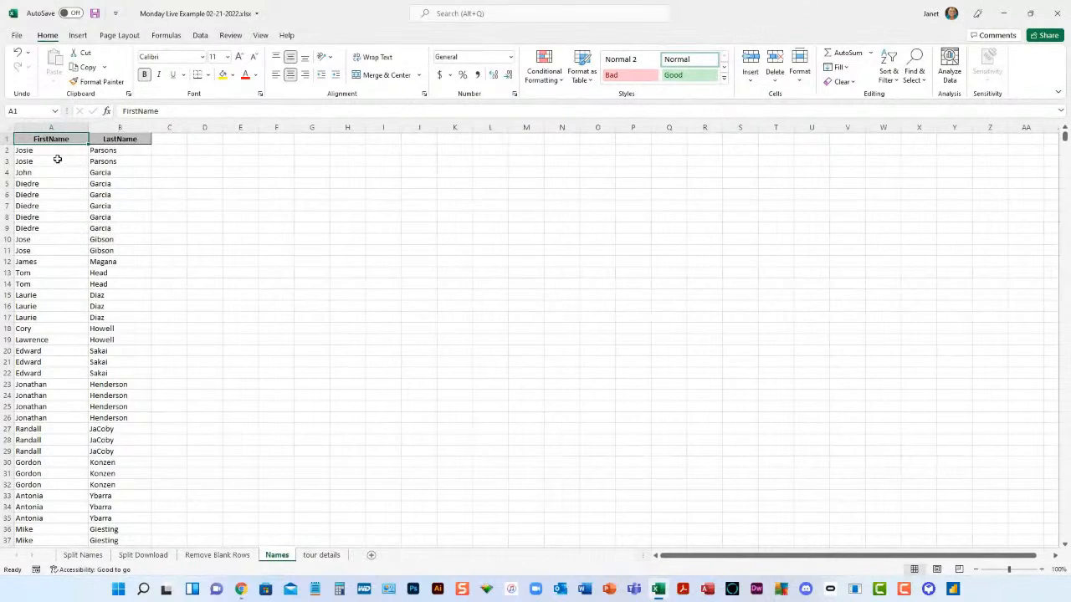
click(58, 152)
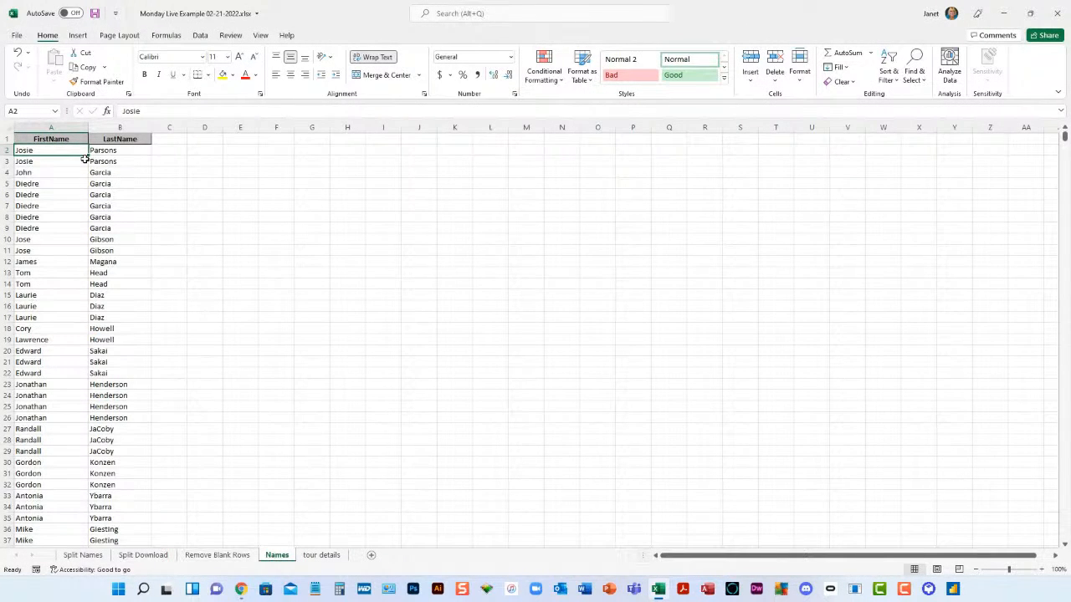
key(ctrl+Down)
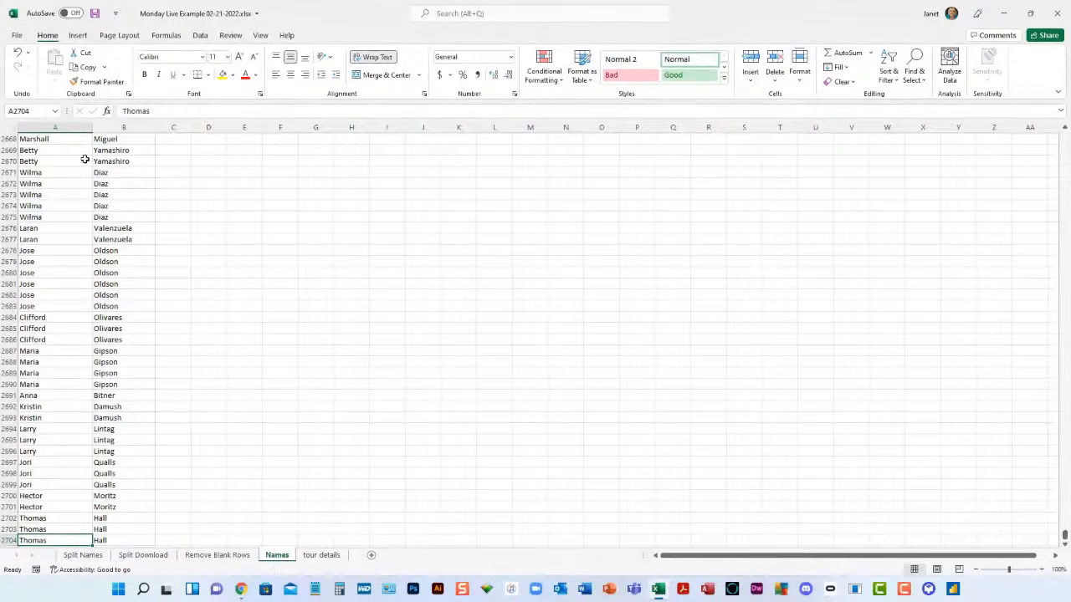
key(ctrl+Up)
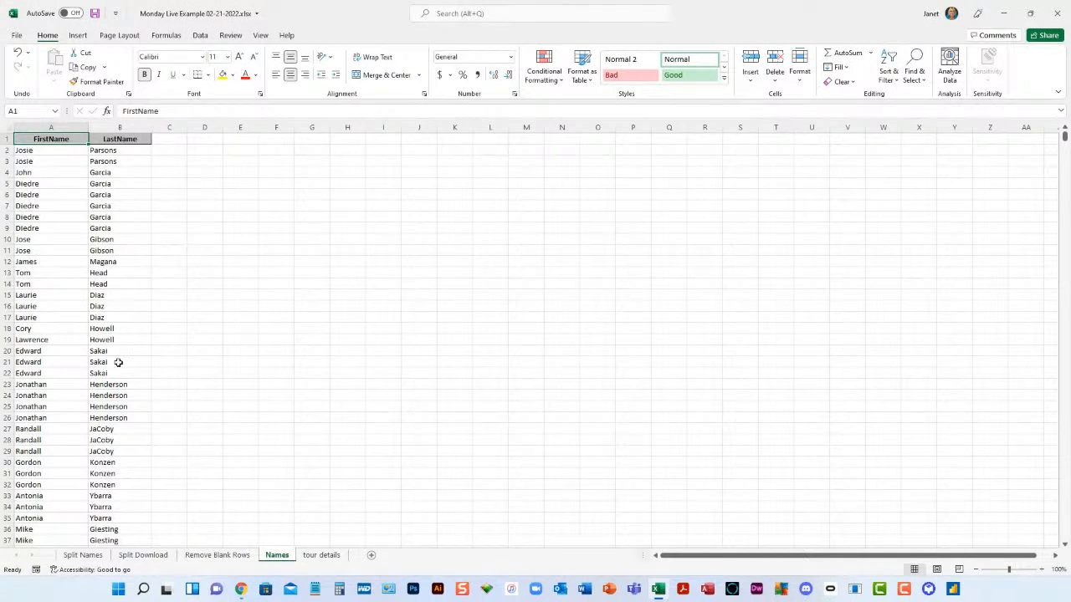
- Select the whole name list below the headers and remove its duplicate rows, comparing both FirstName and LastName
click(35, 152)
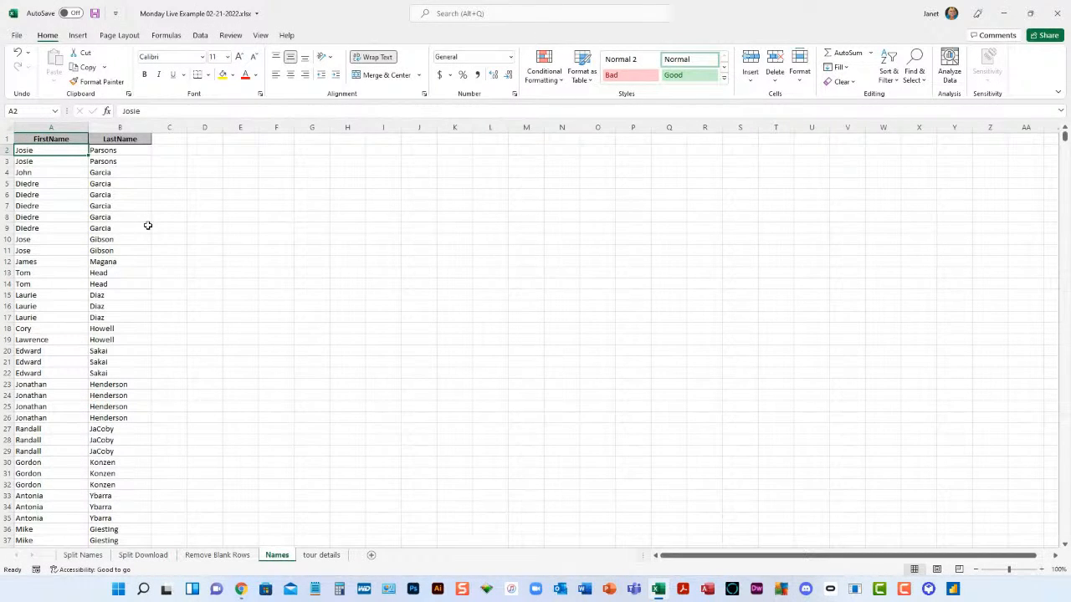
key(shift+Right)
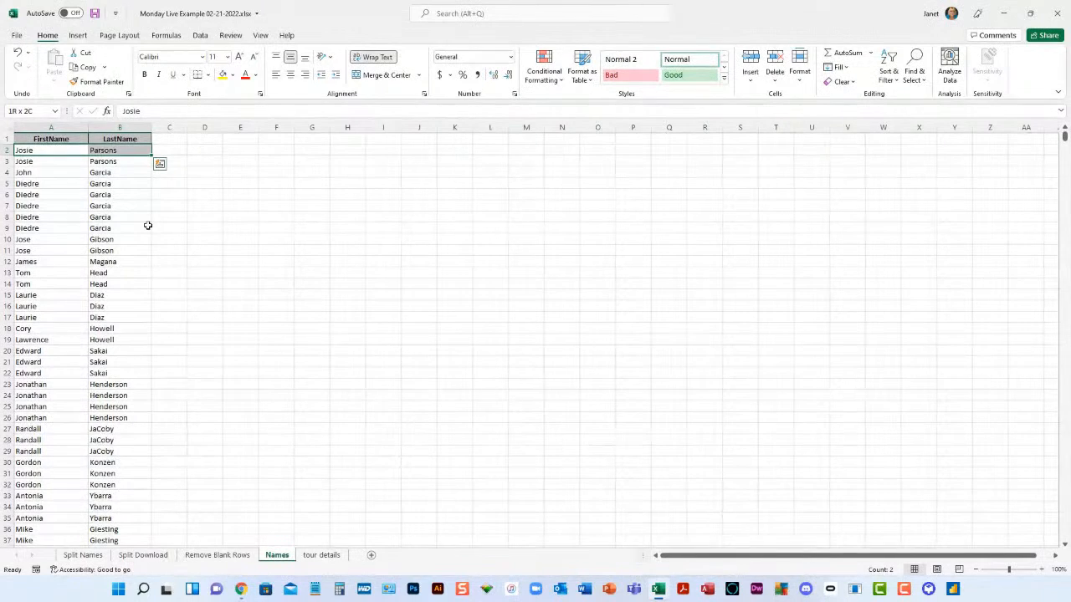
key(ctrl+shift+Down)
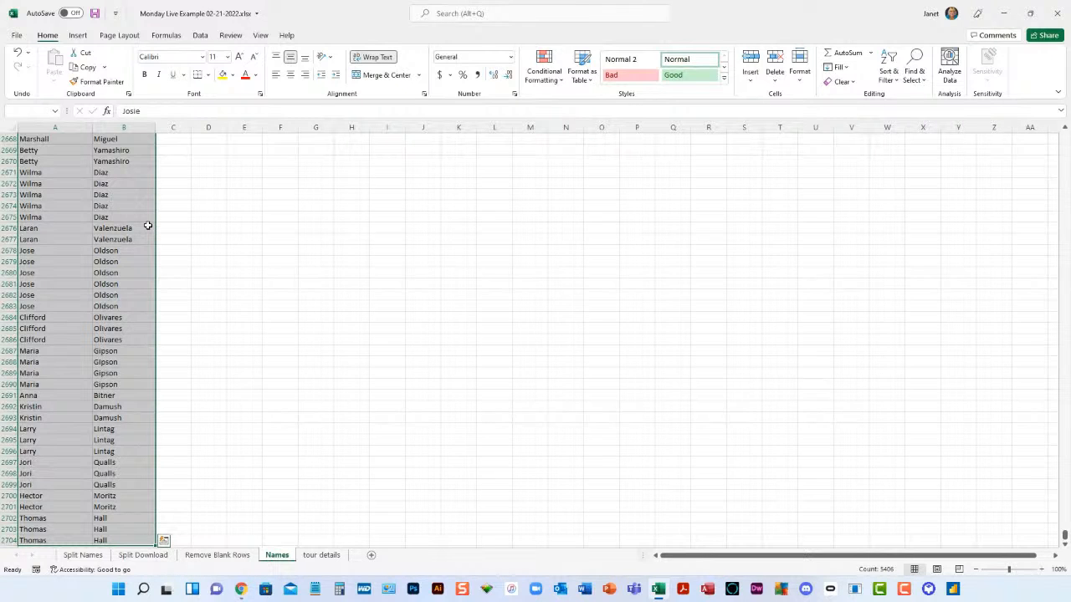
click(201, 36)
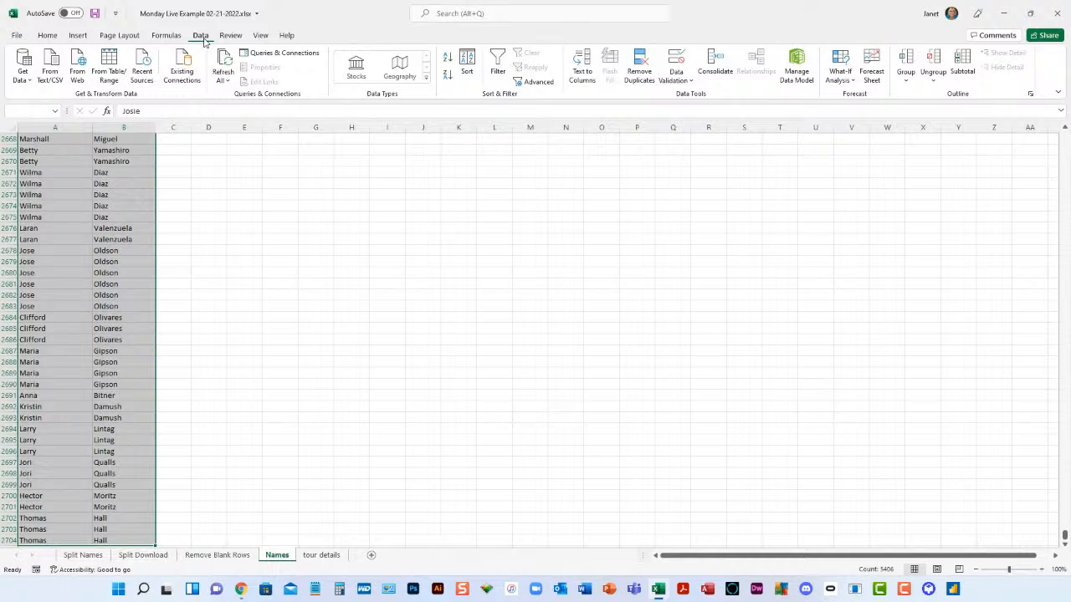
click(640, 68)
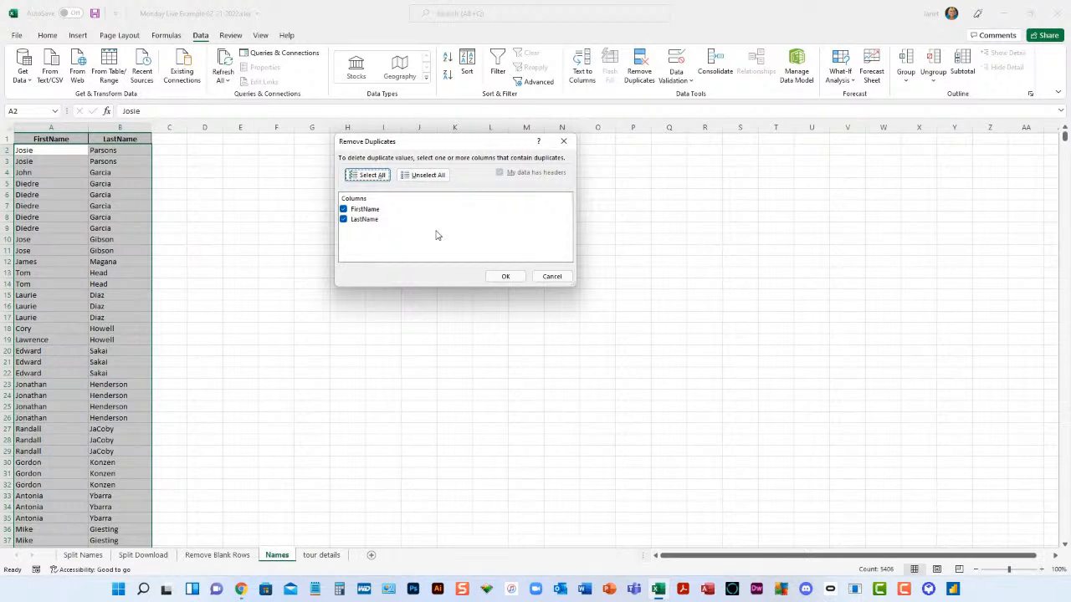
click(505, 277)
drag(506, 279, 457, 187)
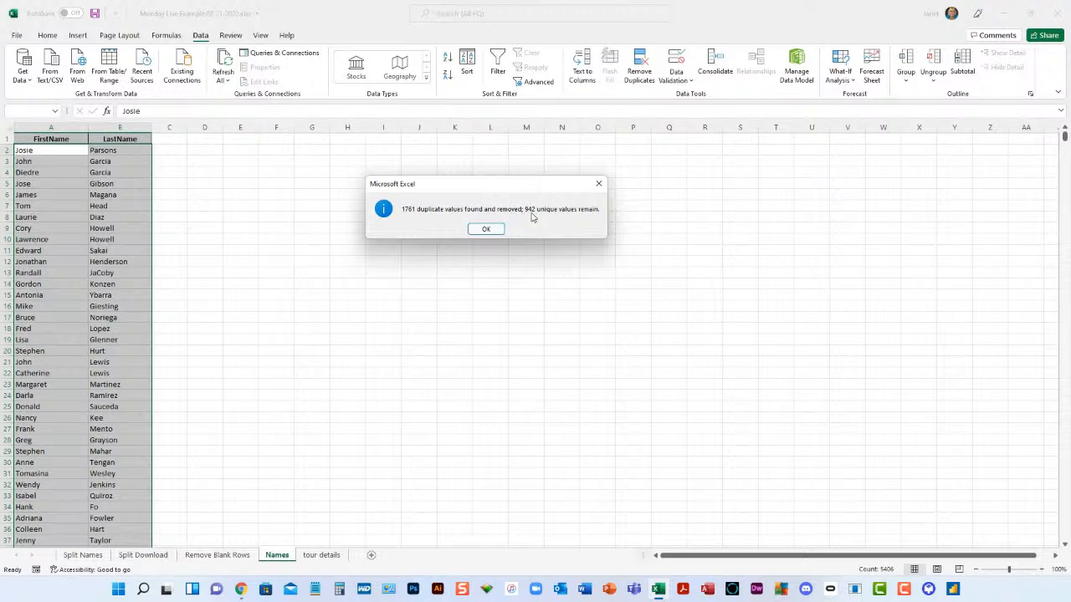
click(487, 229)
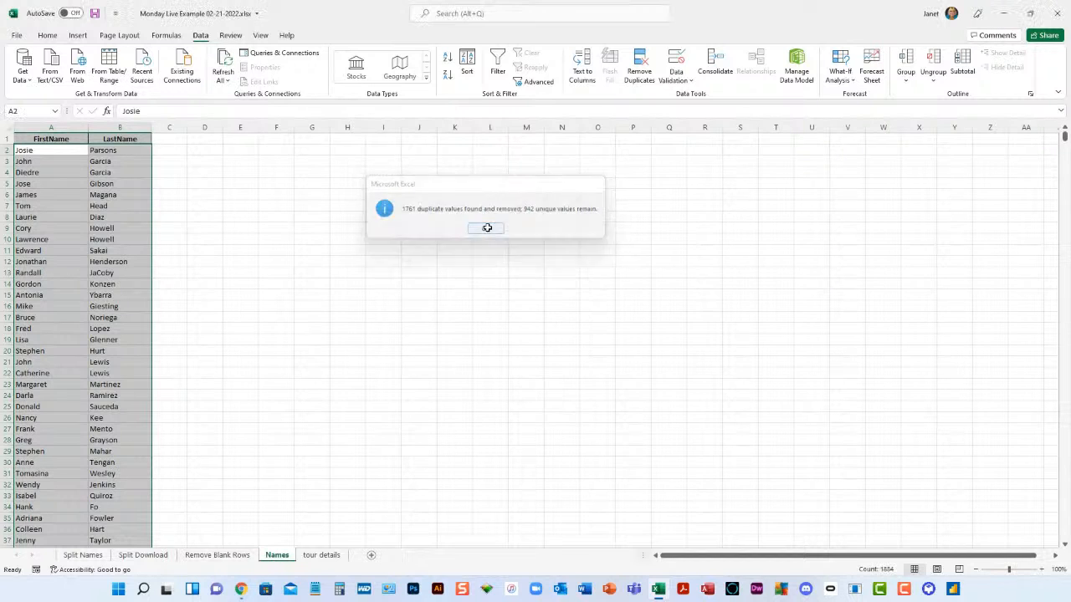
- Check the extent of the deduplicated name list from its first to its last row
click(60, 150)
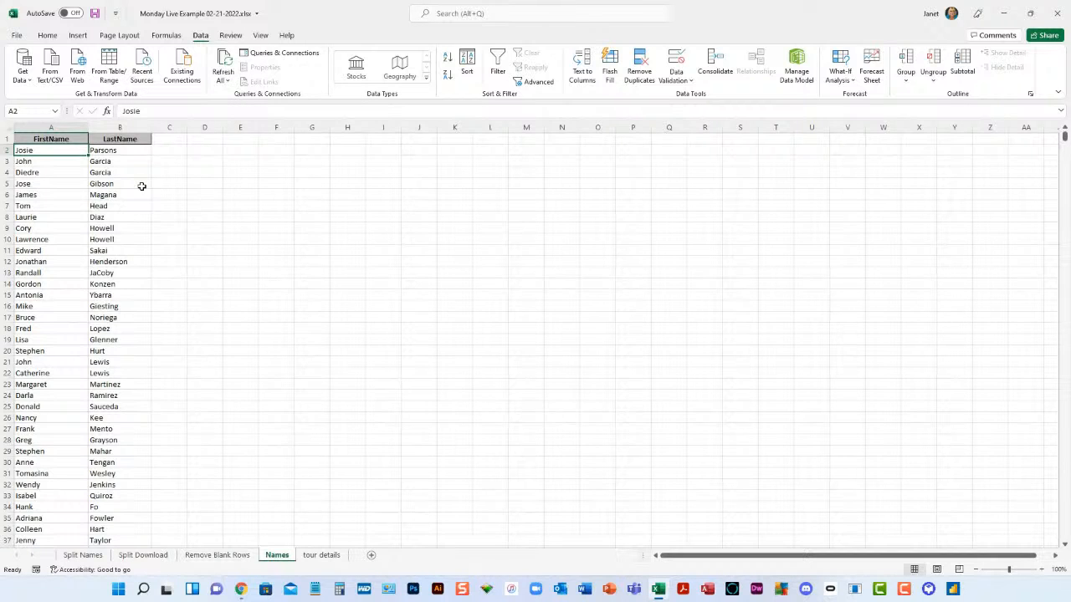
key(ctrl+Down)
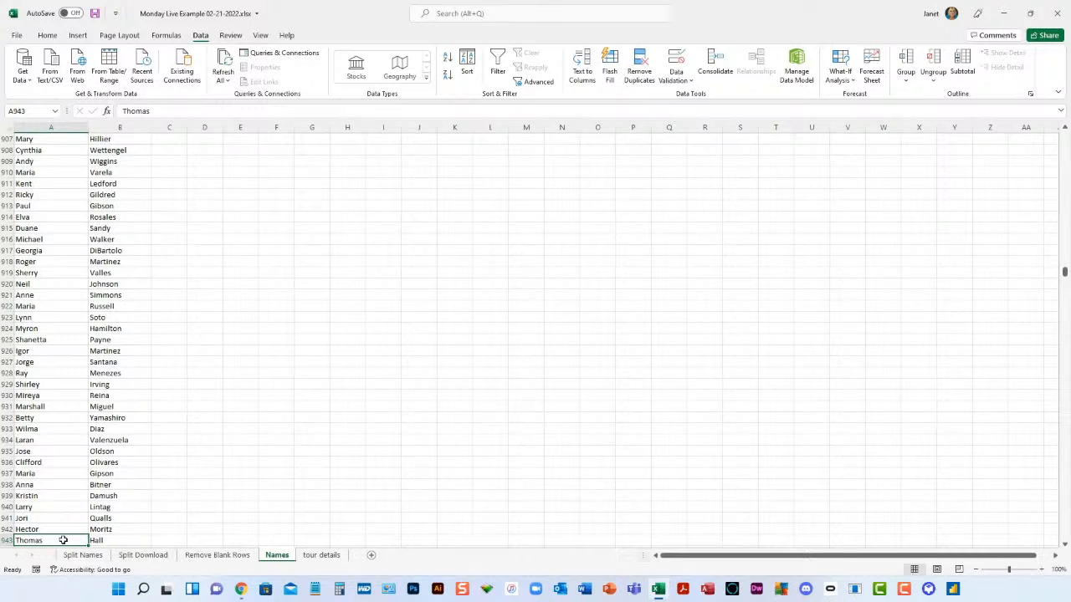
key(ctrl+Up)
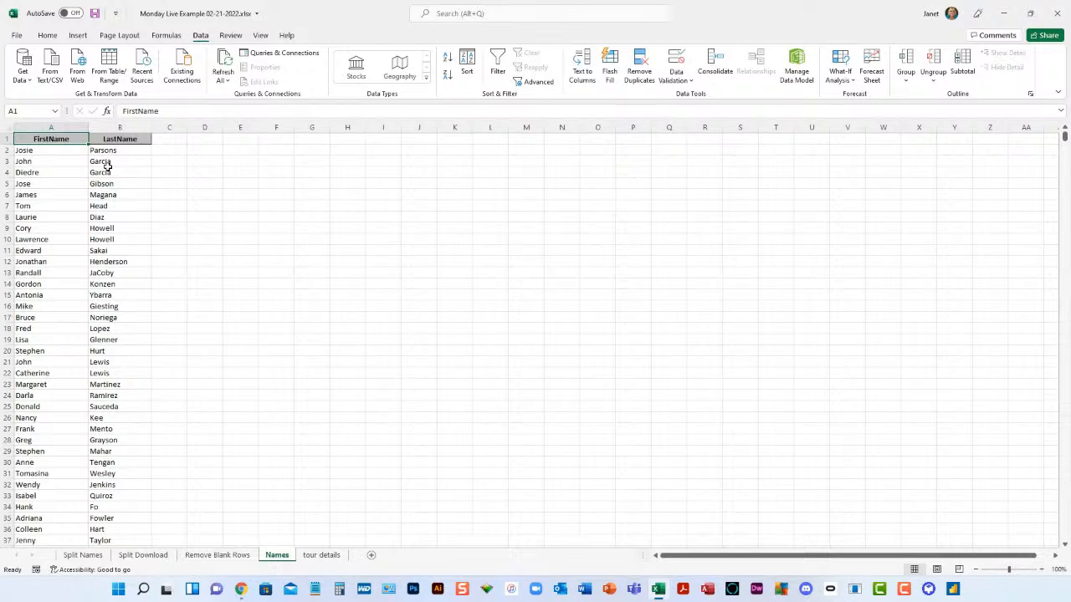
- Open the tour details sheet and look over the booking list from its first to its last row
click(322, 556)
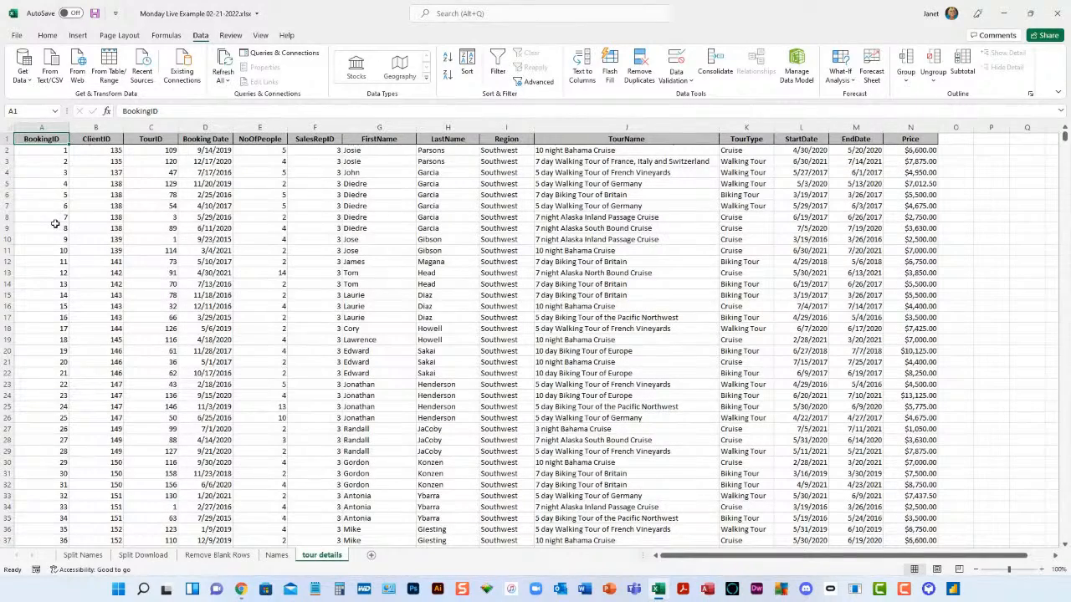
key(ctrl+Down)
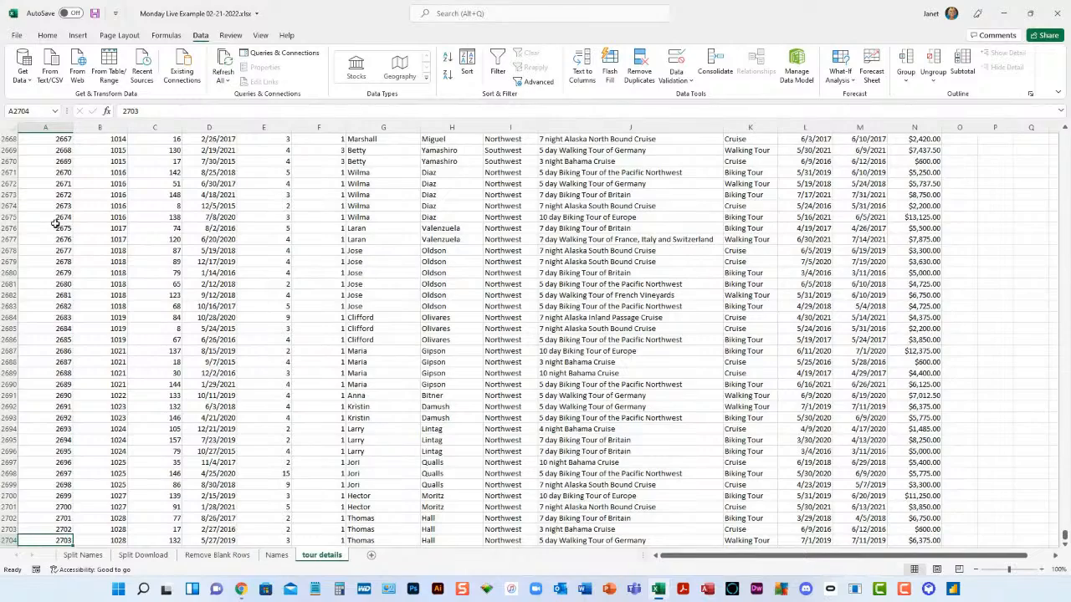
key(ctrl+Up)
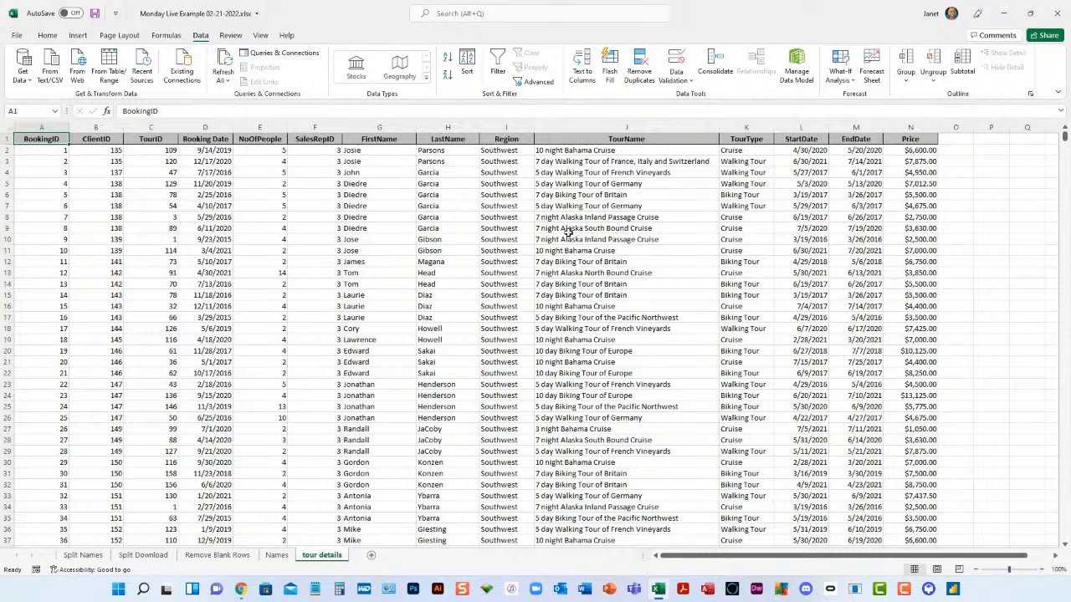
- Start Remove Duplicates on the booking list, review the columns offered for comparison, and unselect all of them
click(57, 150)
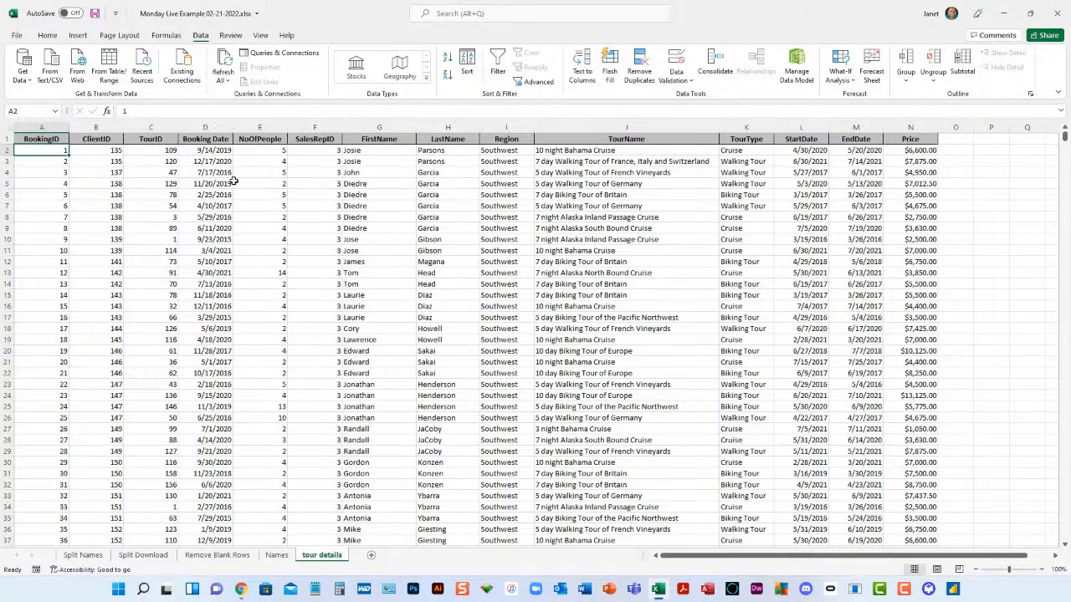
click(639, 73)
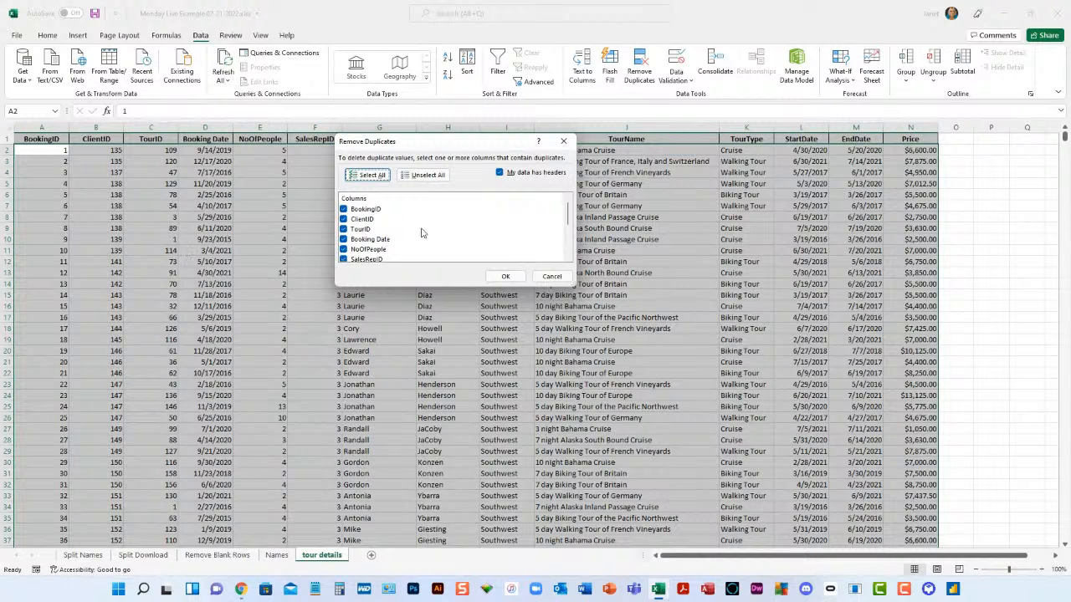
scroll(376, 220, down, 3)
scroll(375, 220, down, 1)
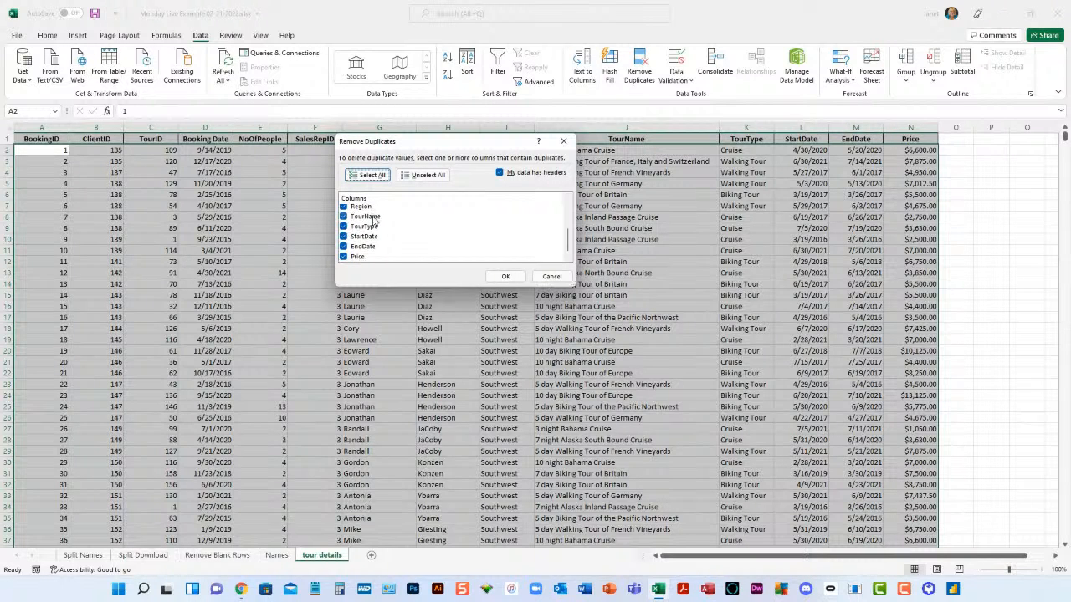
scroll(374, 220, up, 5)
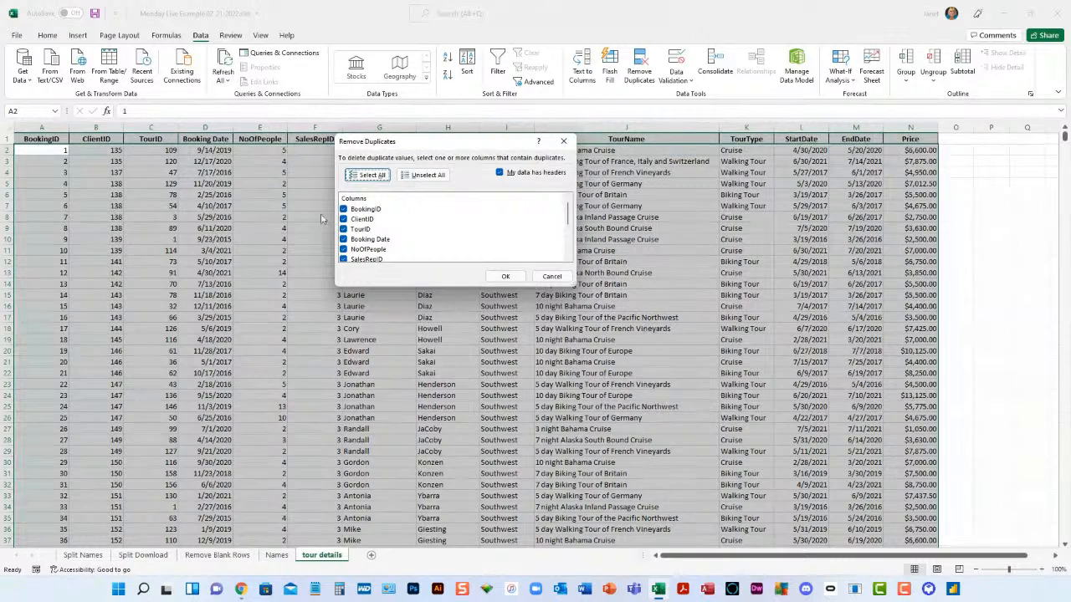
click(425, 177)
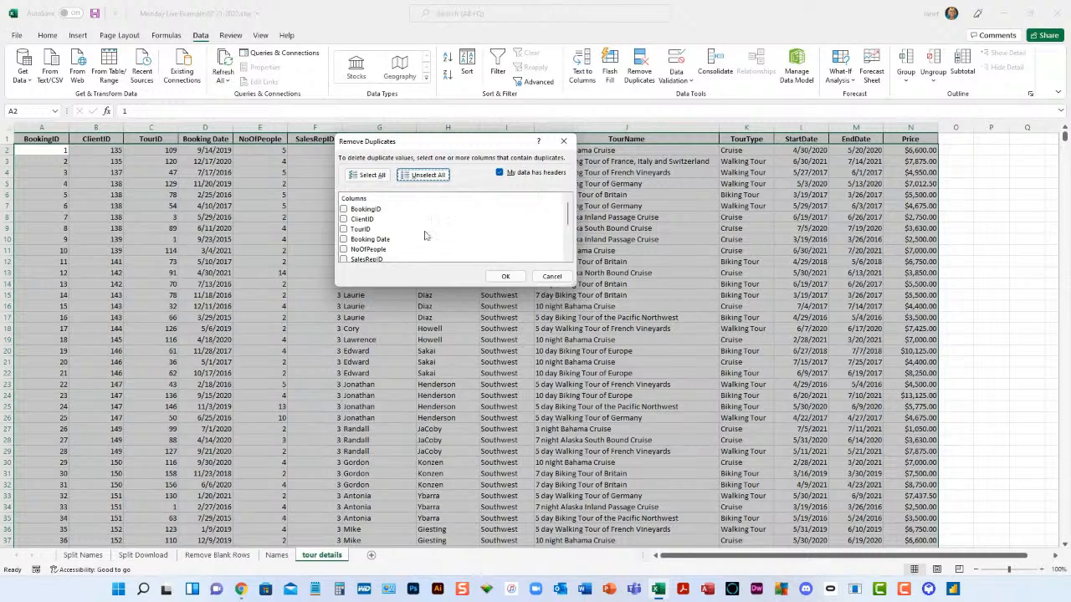
- Remove the booking rows that are duplicated across the FirstName, LastName and TourName columns
scroll(413, 239, down, 1)
click(343, 243)
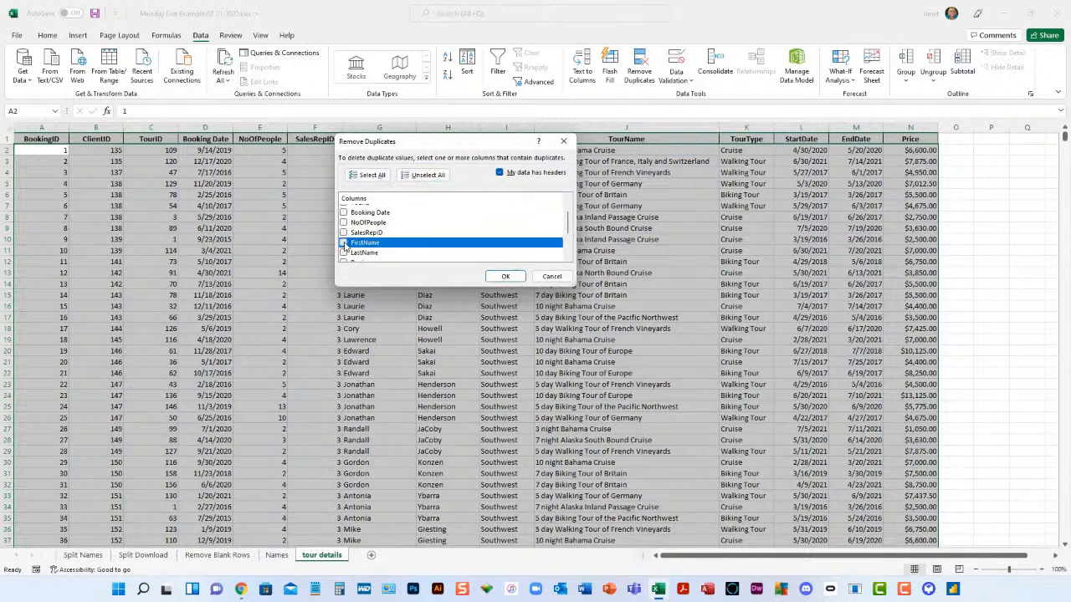
click(343, 253)
scroll(424, 244, down, 1)
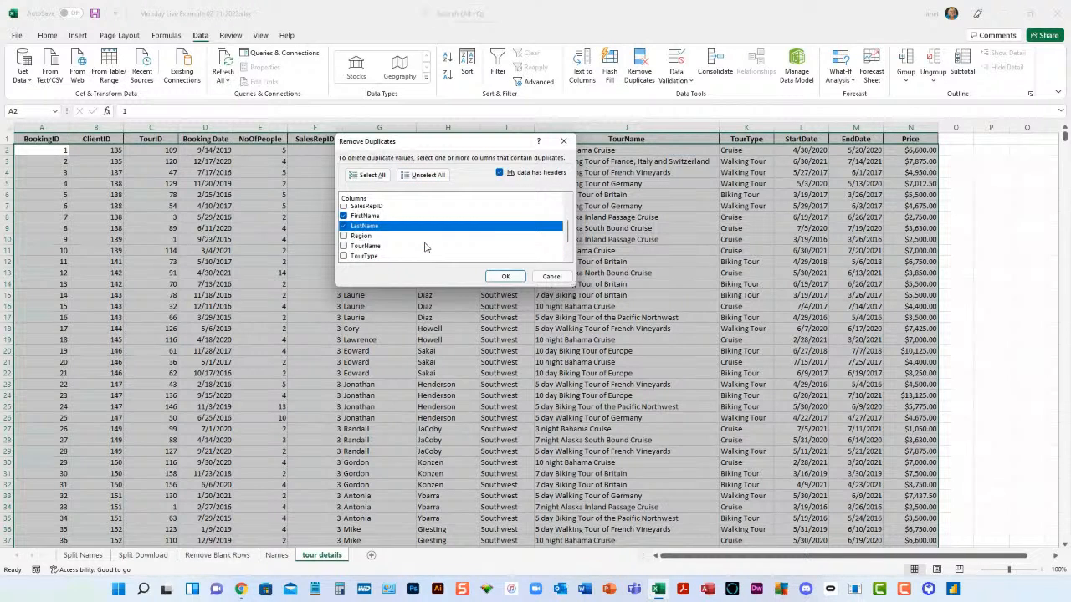
scroll(424, 246, down, 1)
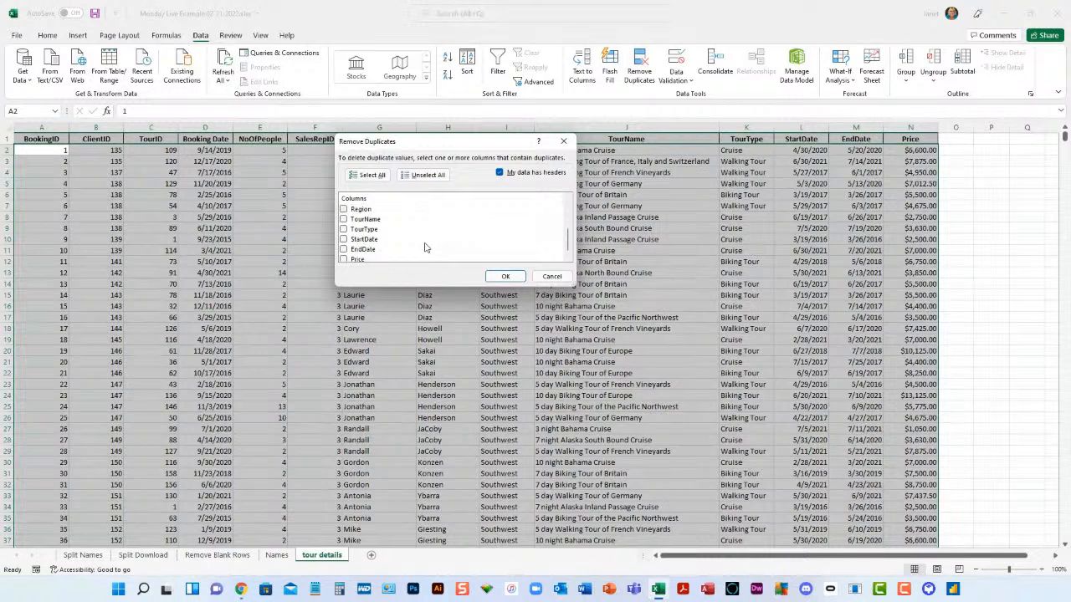
click(343, 220)
scroll(472, 247, up, 3)
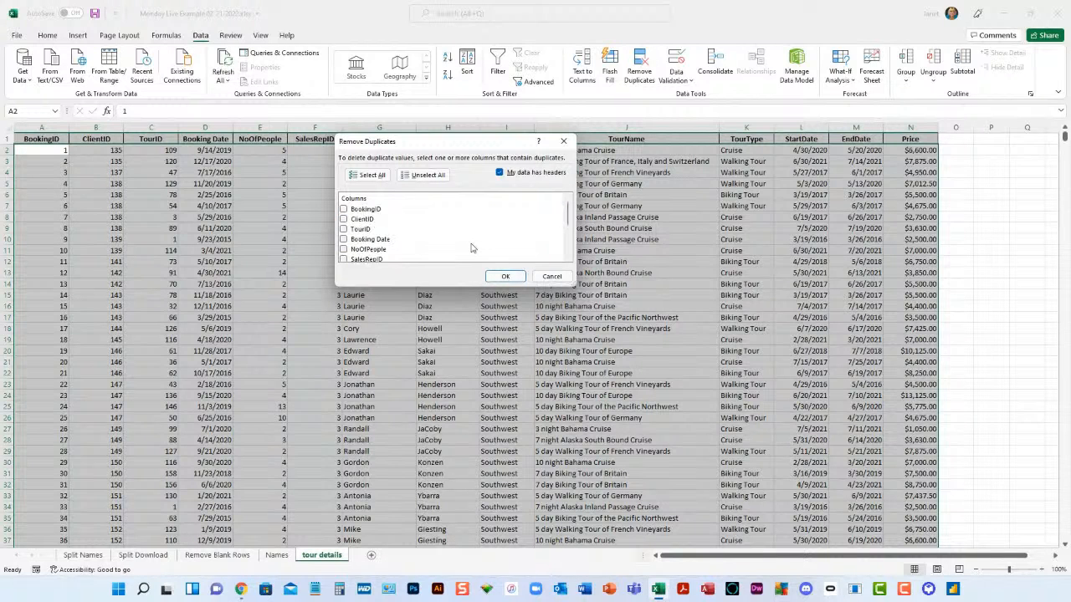
scroll(509, 258, down, 1)
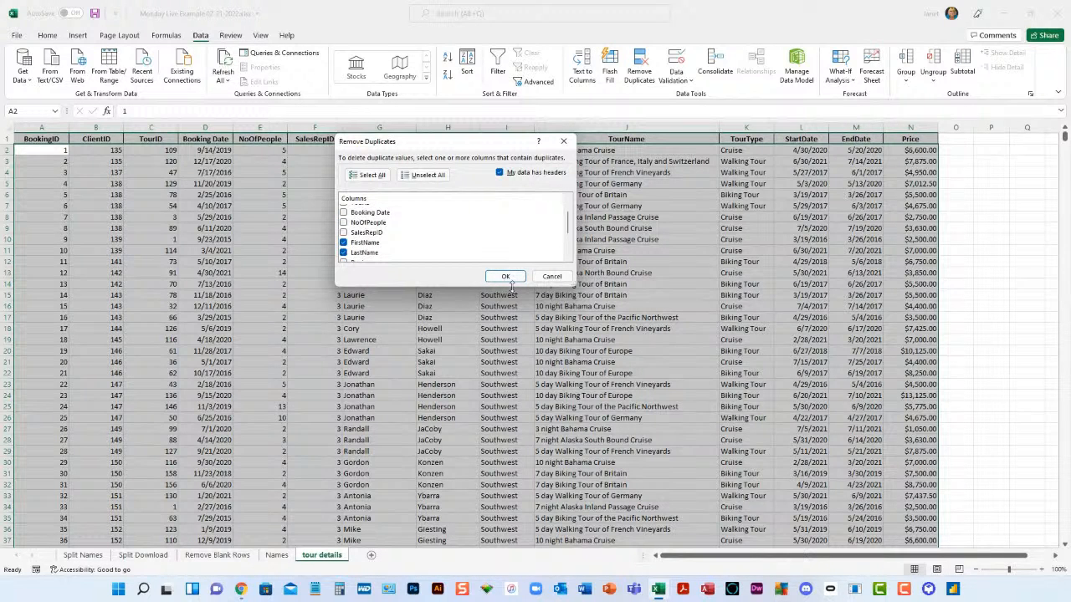
click(506, 279)
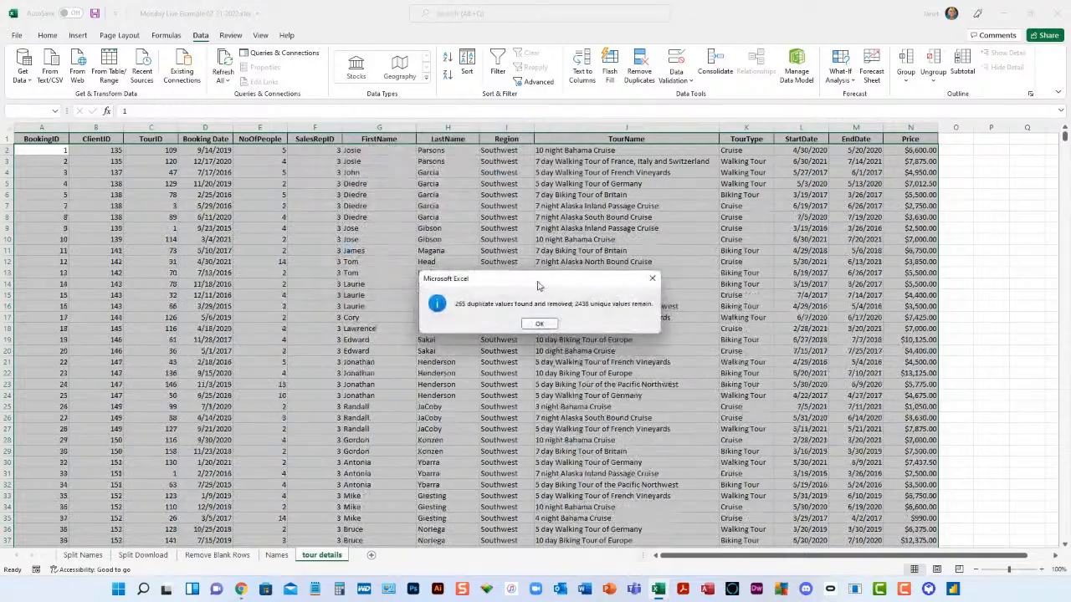
drag(546, 281, 532, 163)
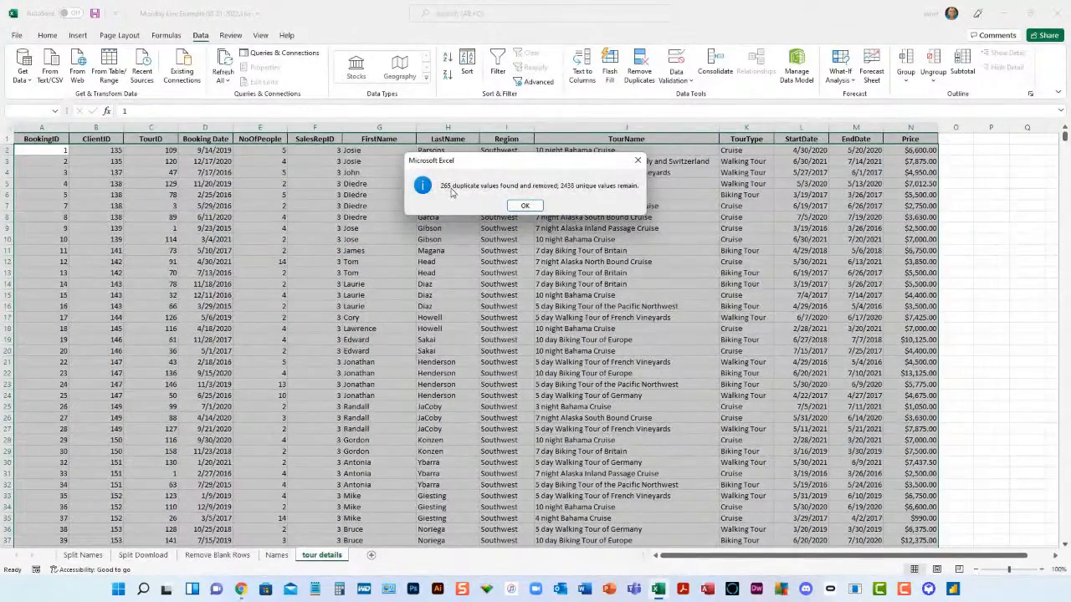
click(520, 206)
- Check the extent of the deduplicated booking list down to its last row and return to the header row
click(48, 250)
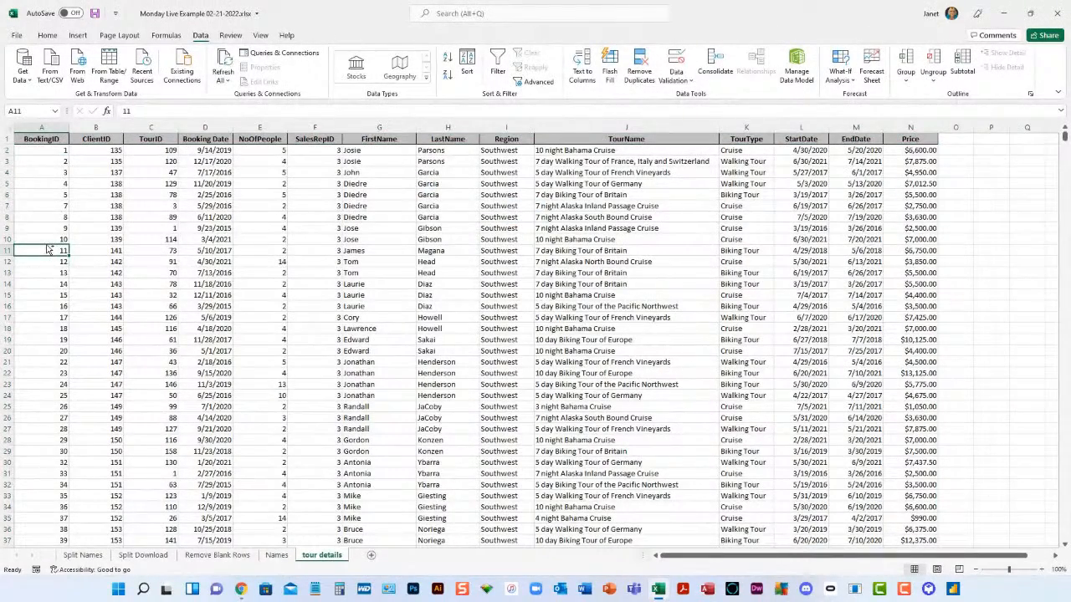
key(ctrl+Down)
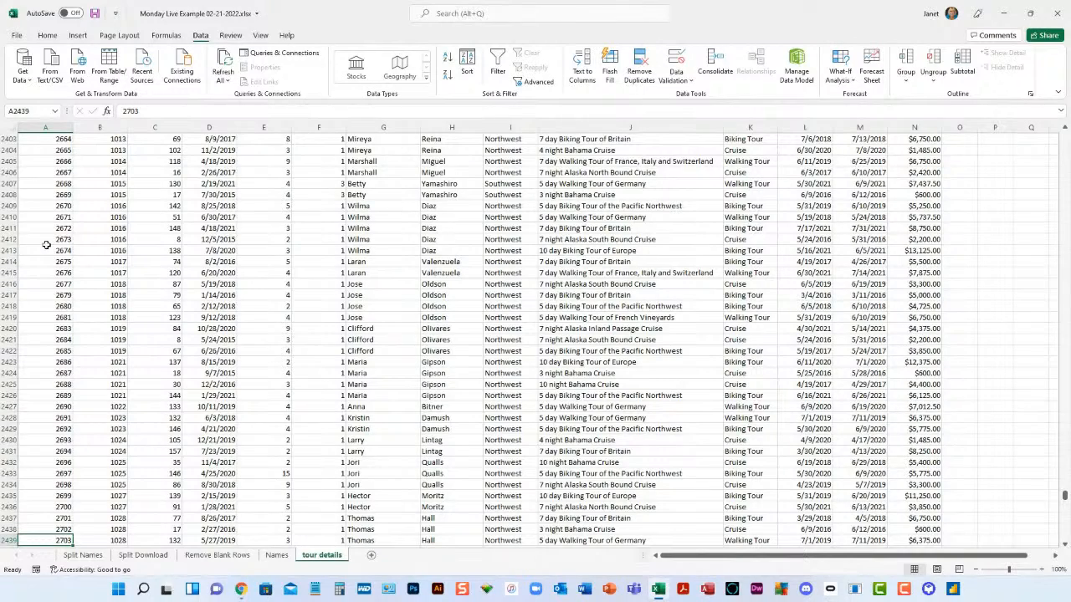
key(ctrl+Up)
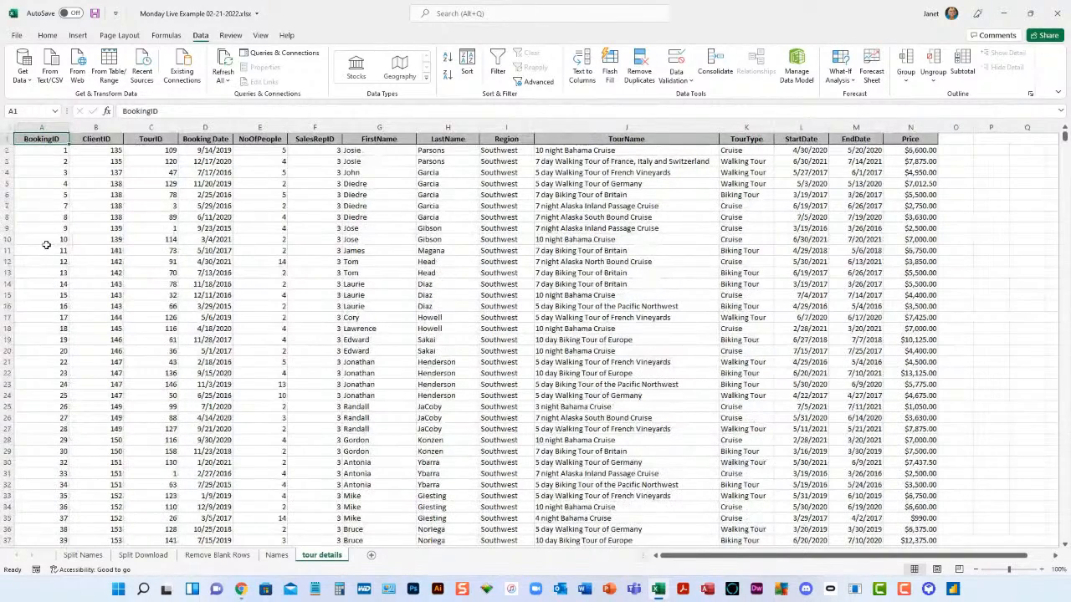